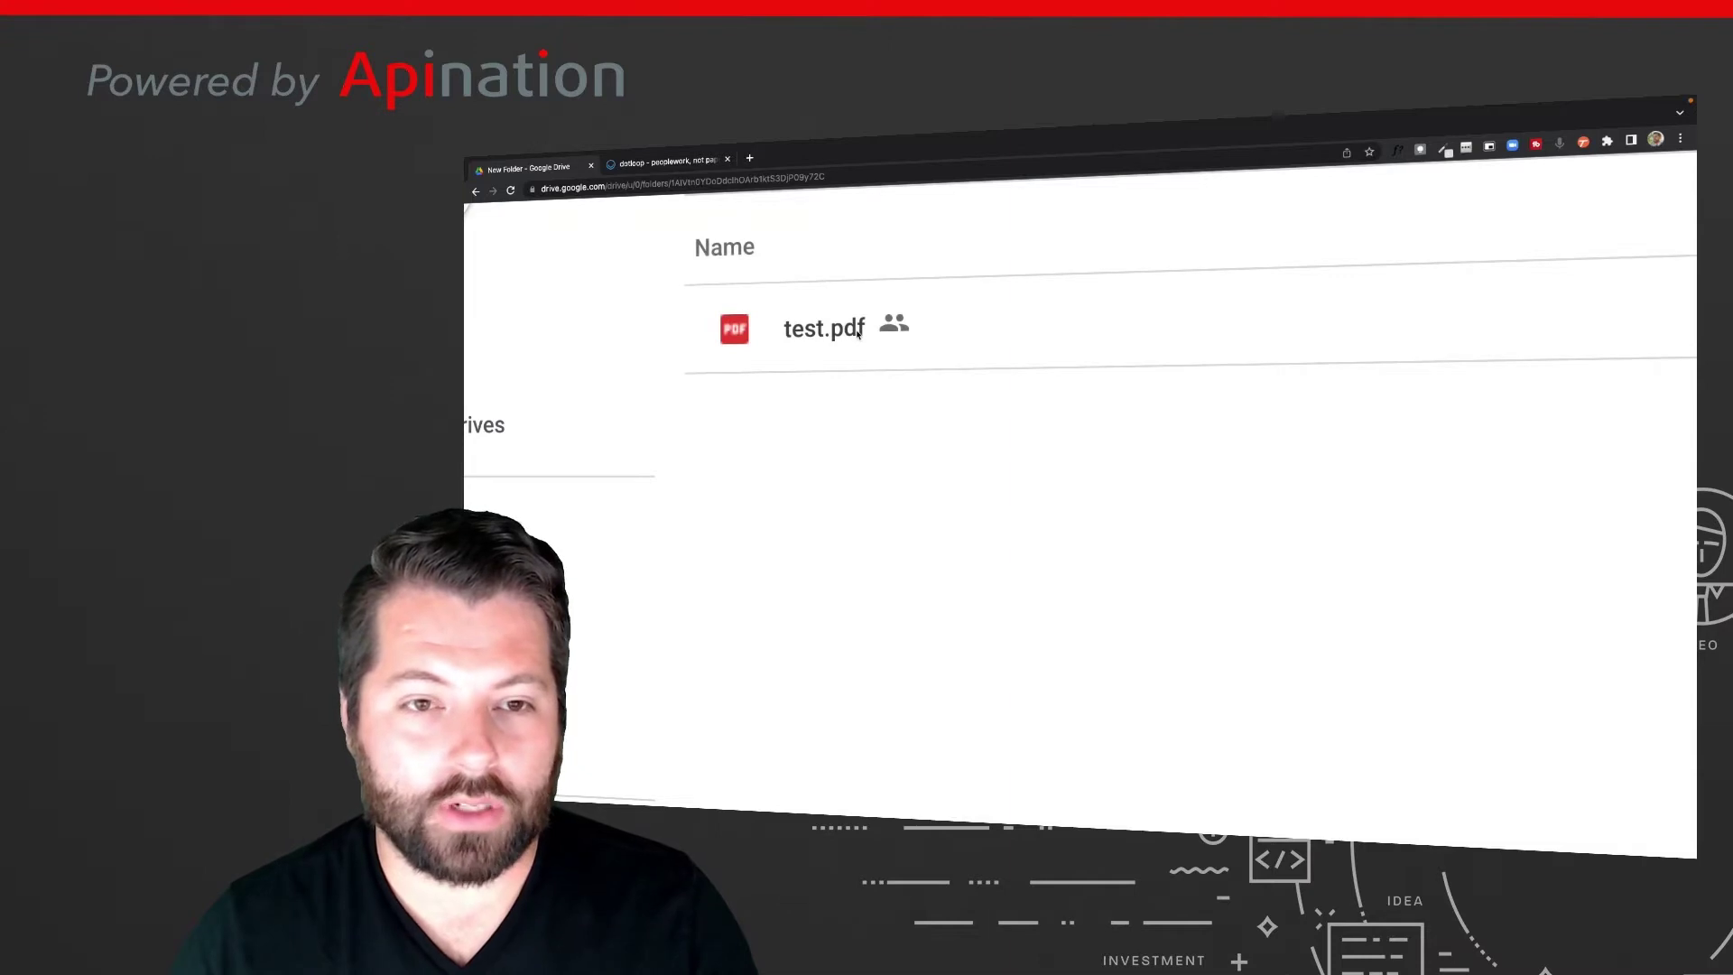
- Go to apination.com and open the catalogue of available app connections
scroll(858, 334, down, 5)
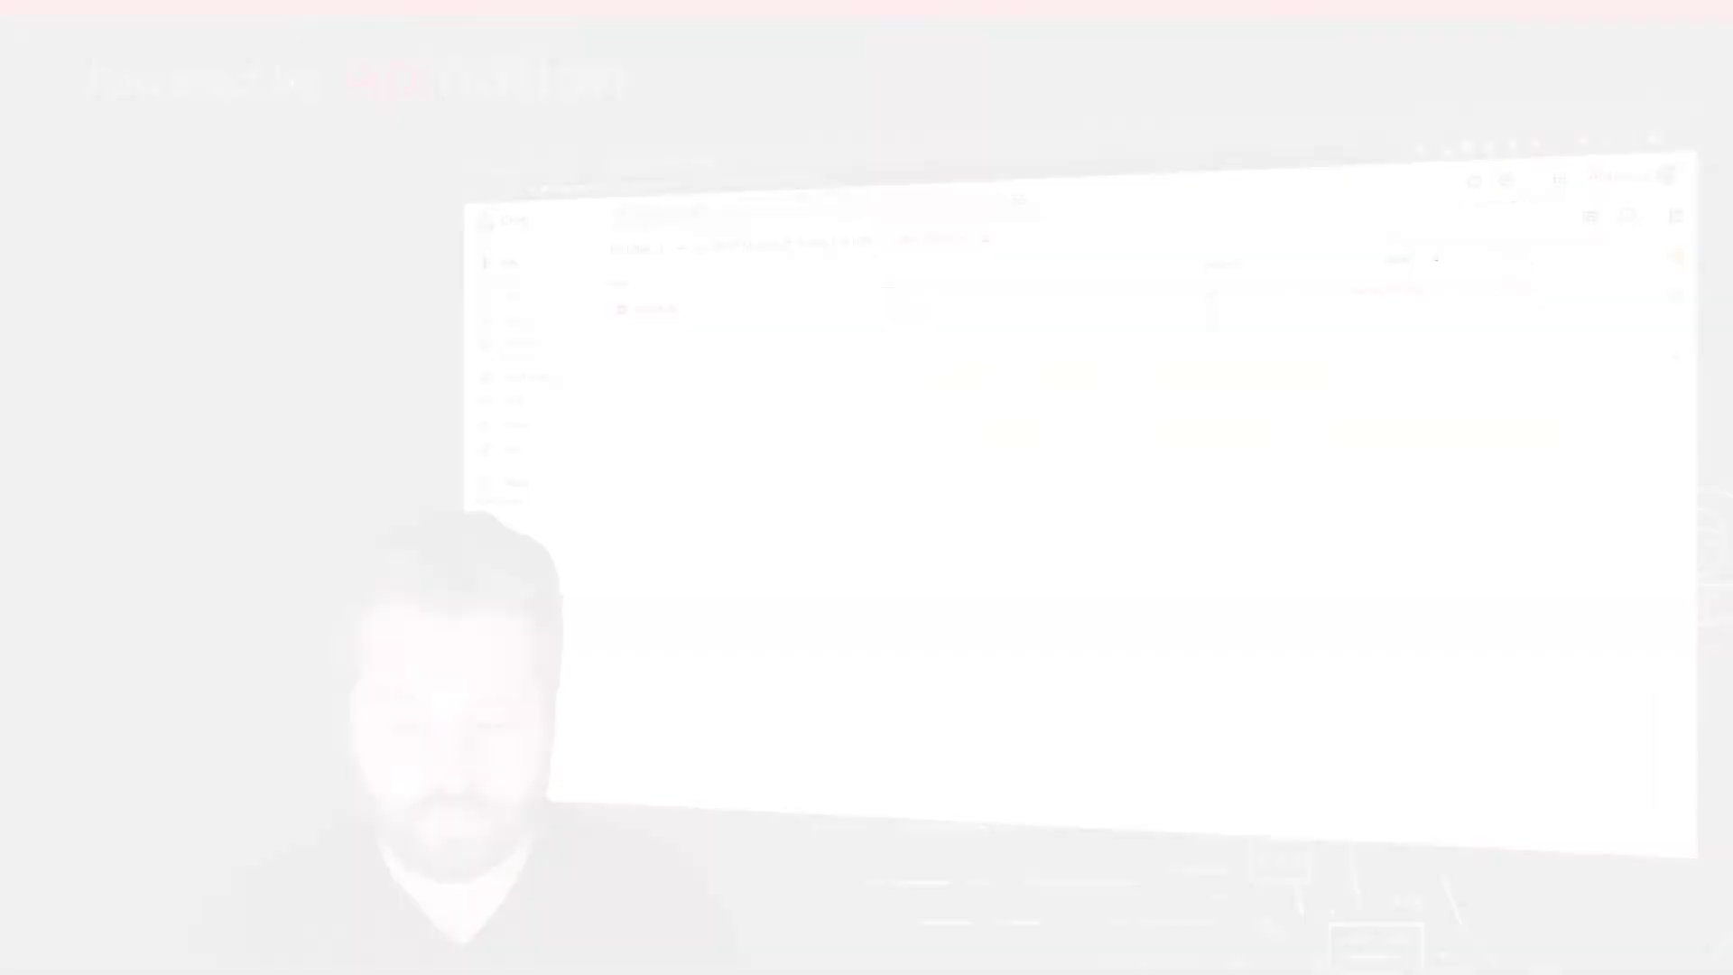
click(776, 181)
text(apination.com)
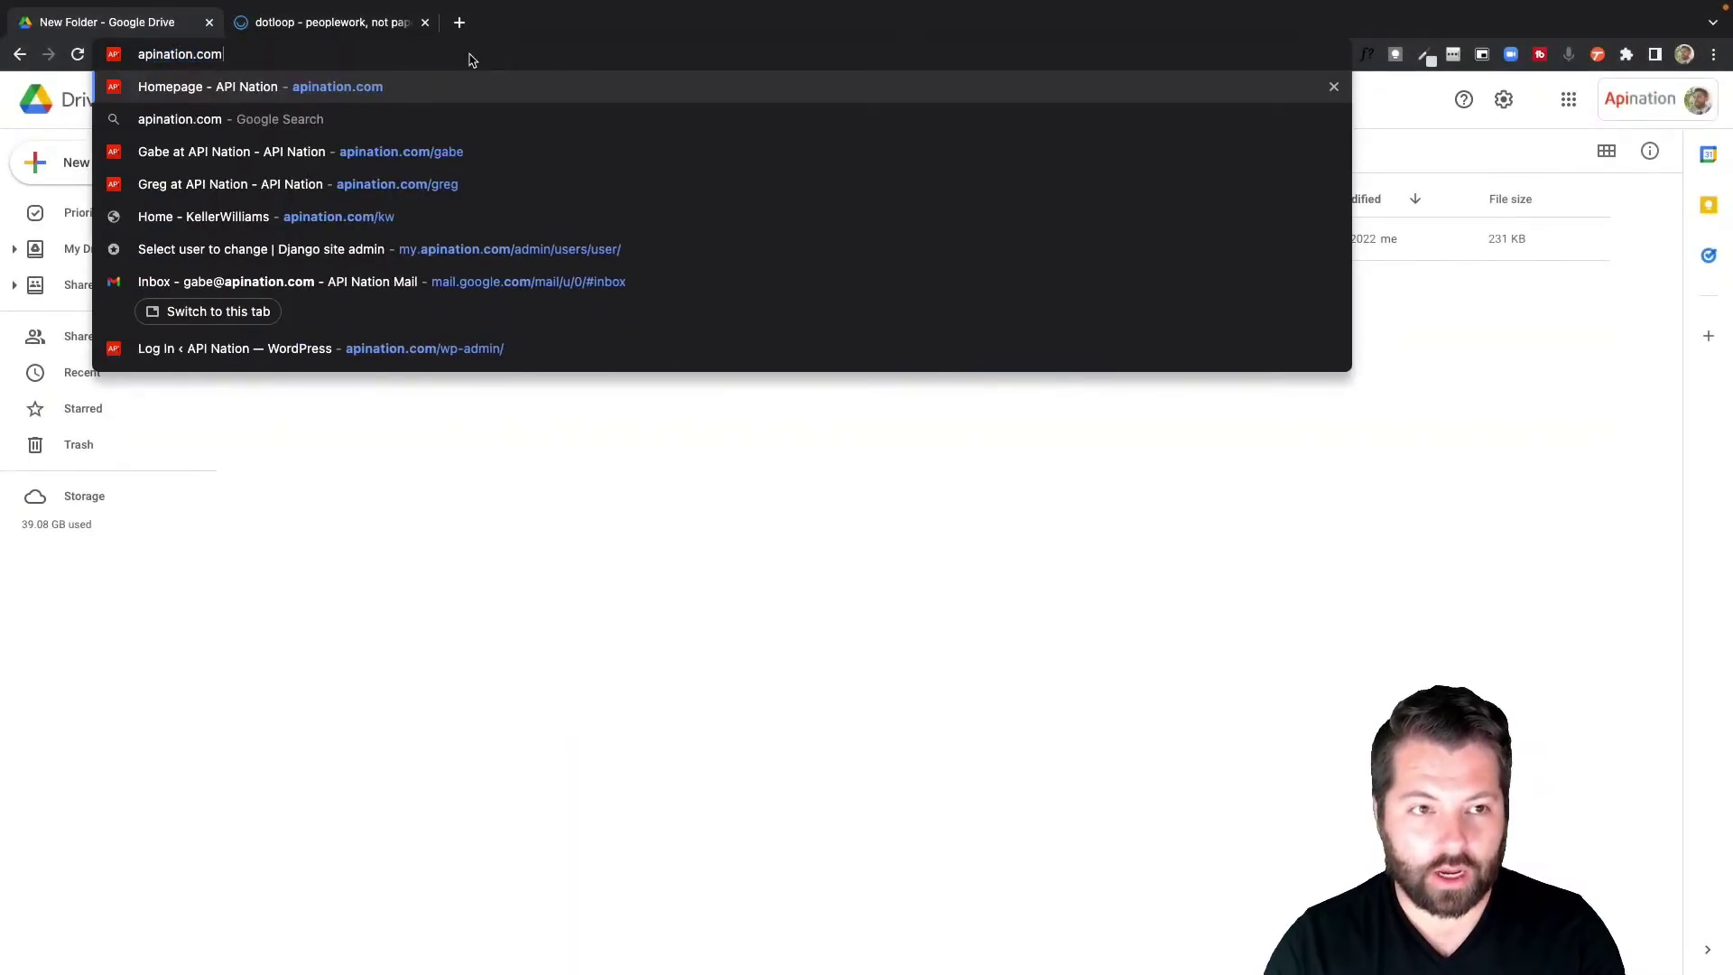
key(Return)
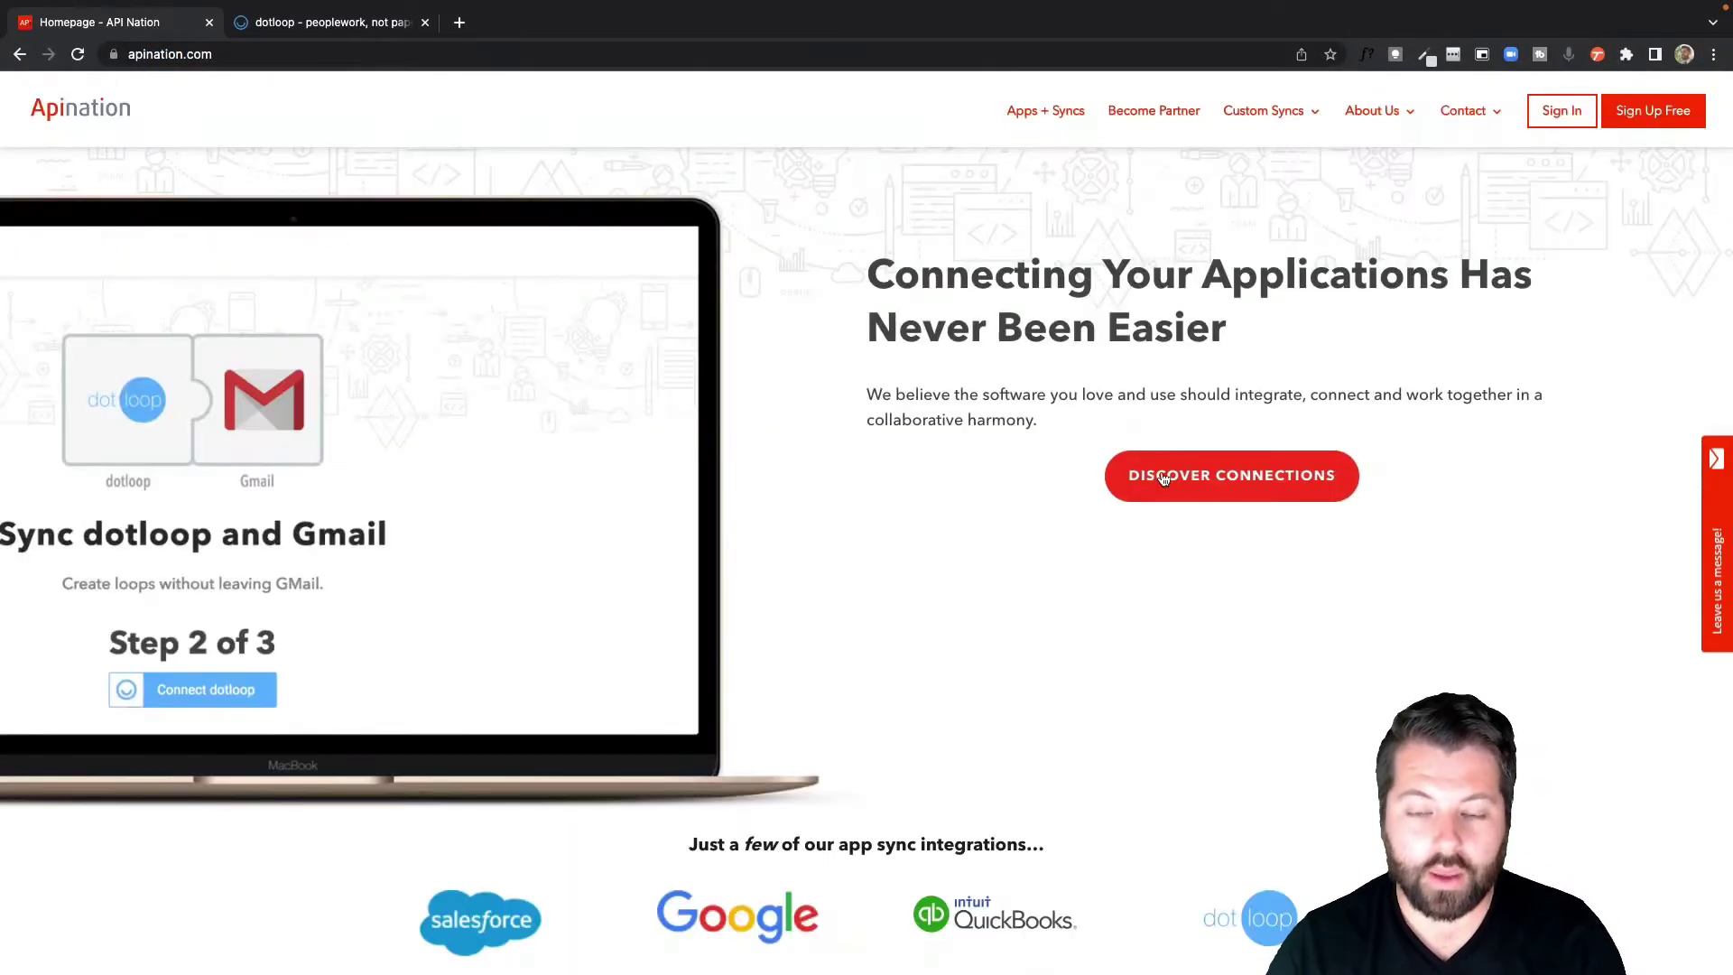
click(1253, 488)
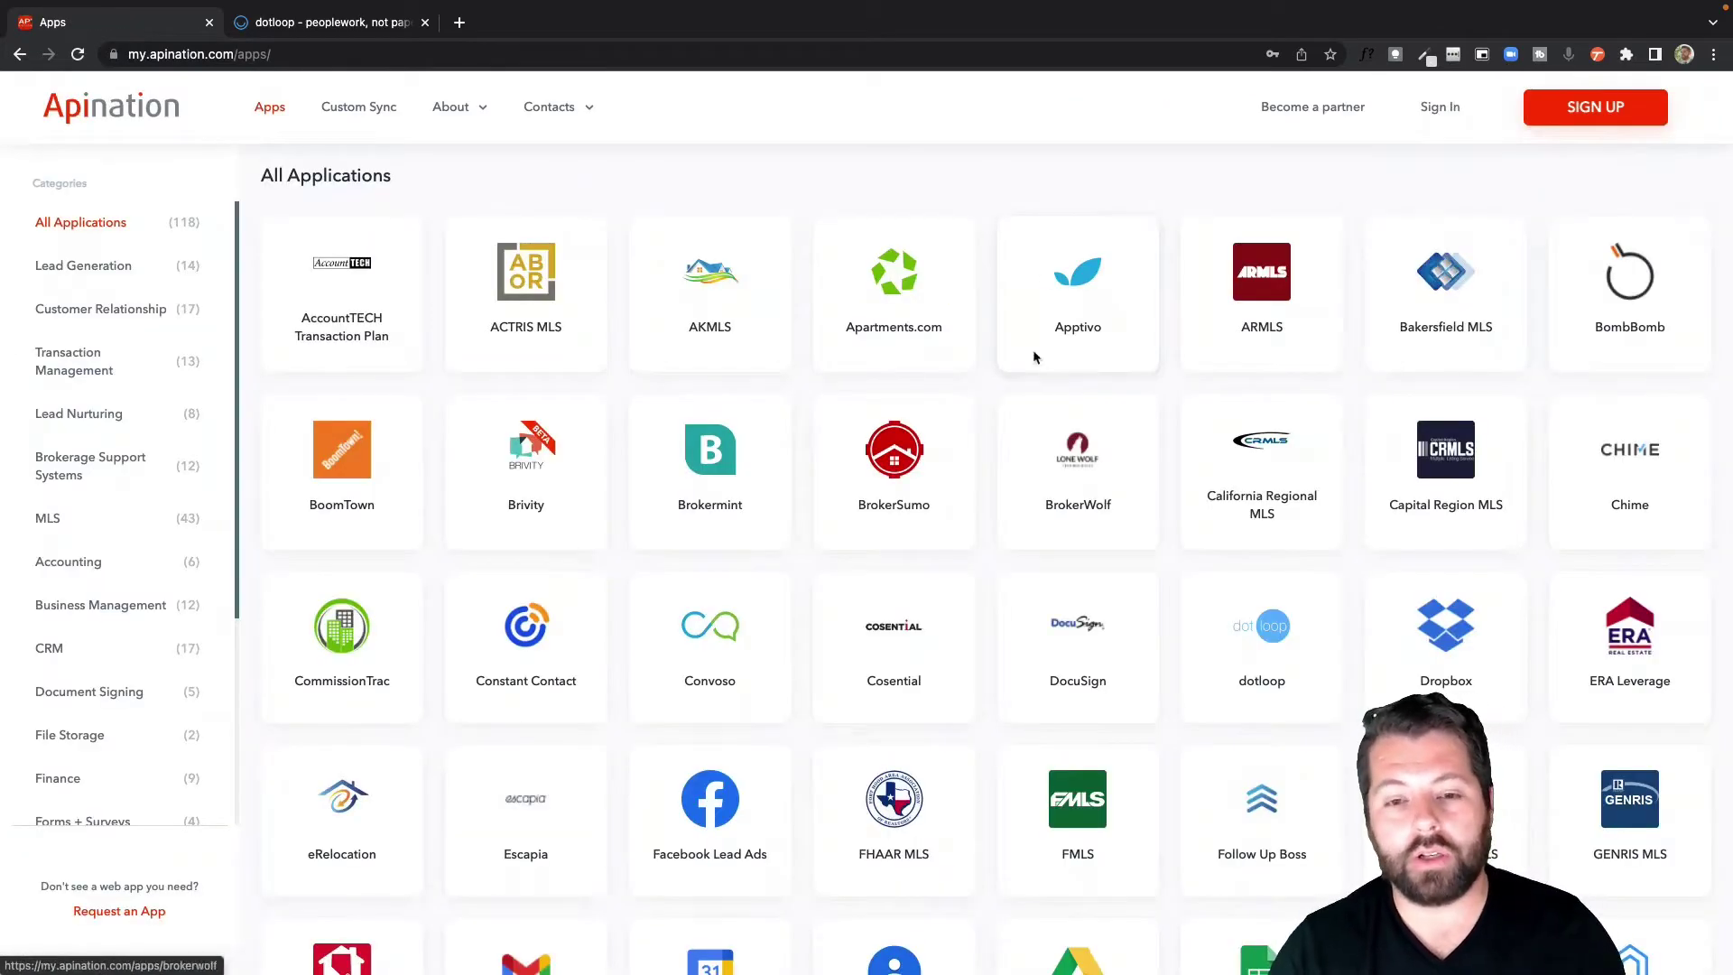
- Browse the application catalogue and open the dotloop integrations page
scroll(840, 682, down, 4)
scroll(841, 684, down, 5)
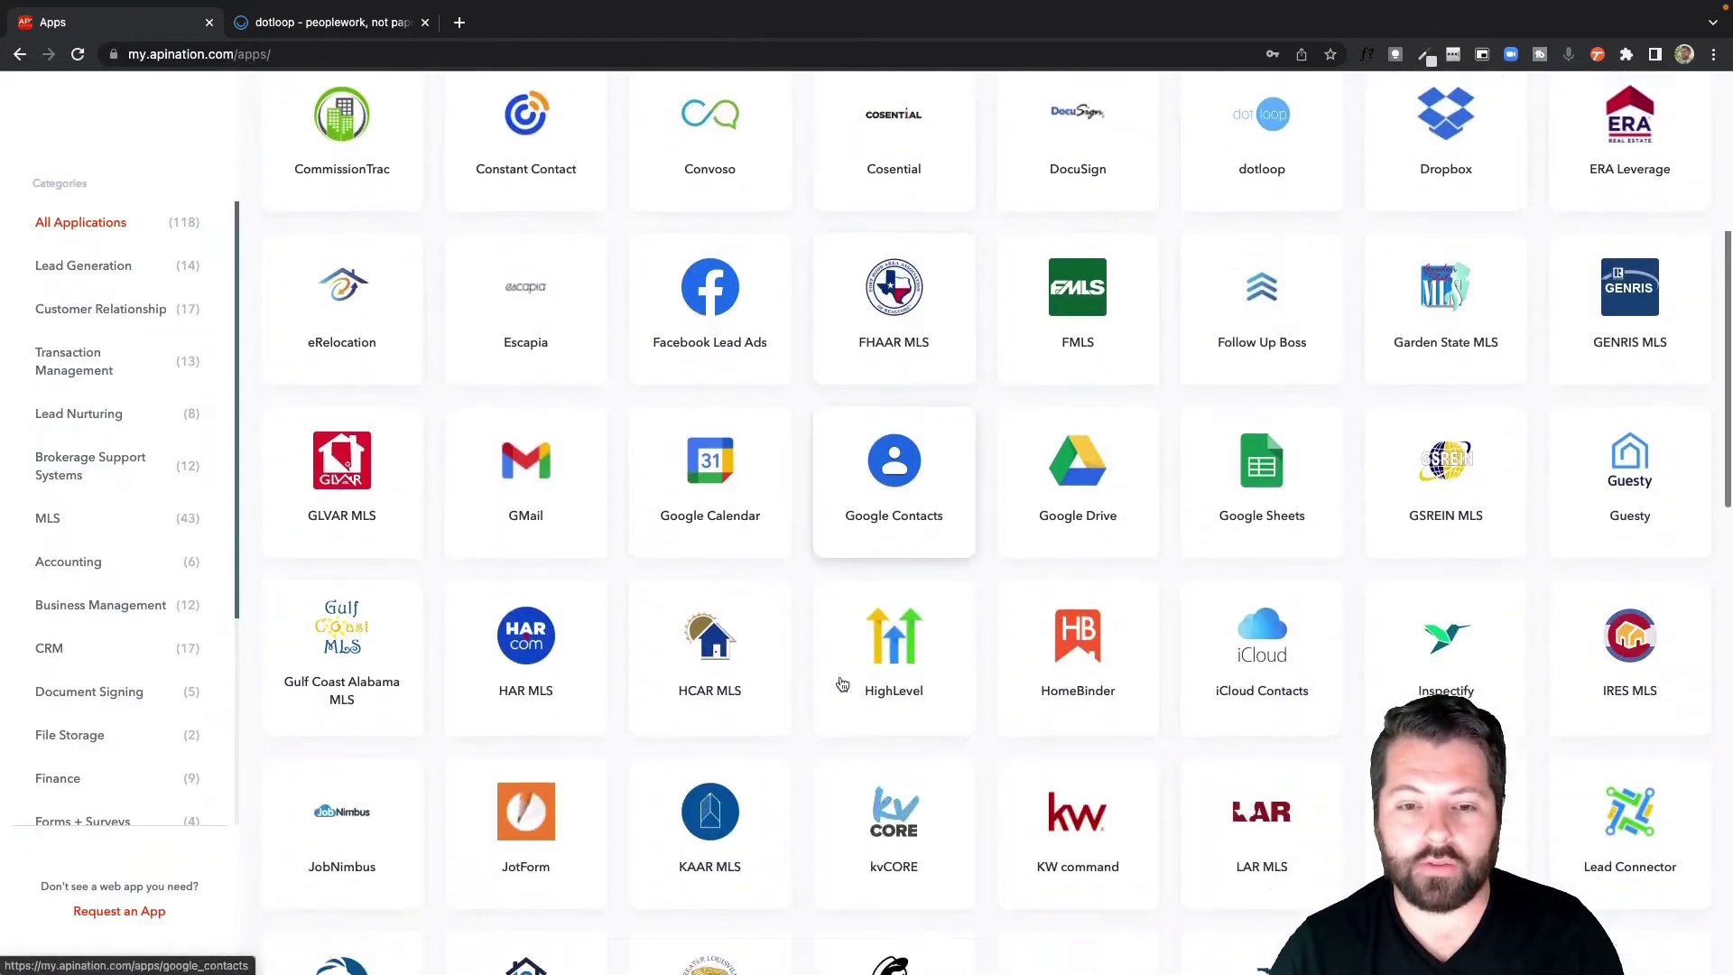
scroll(841, 683, down, 3)
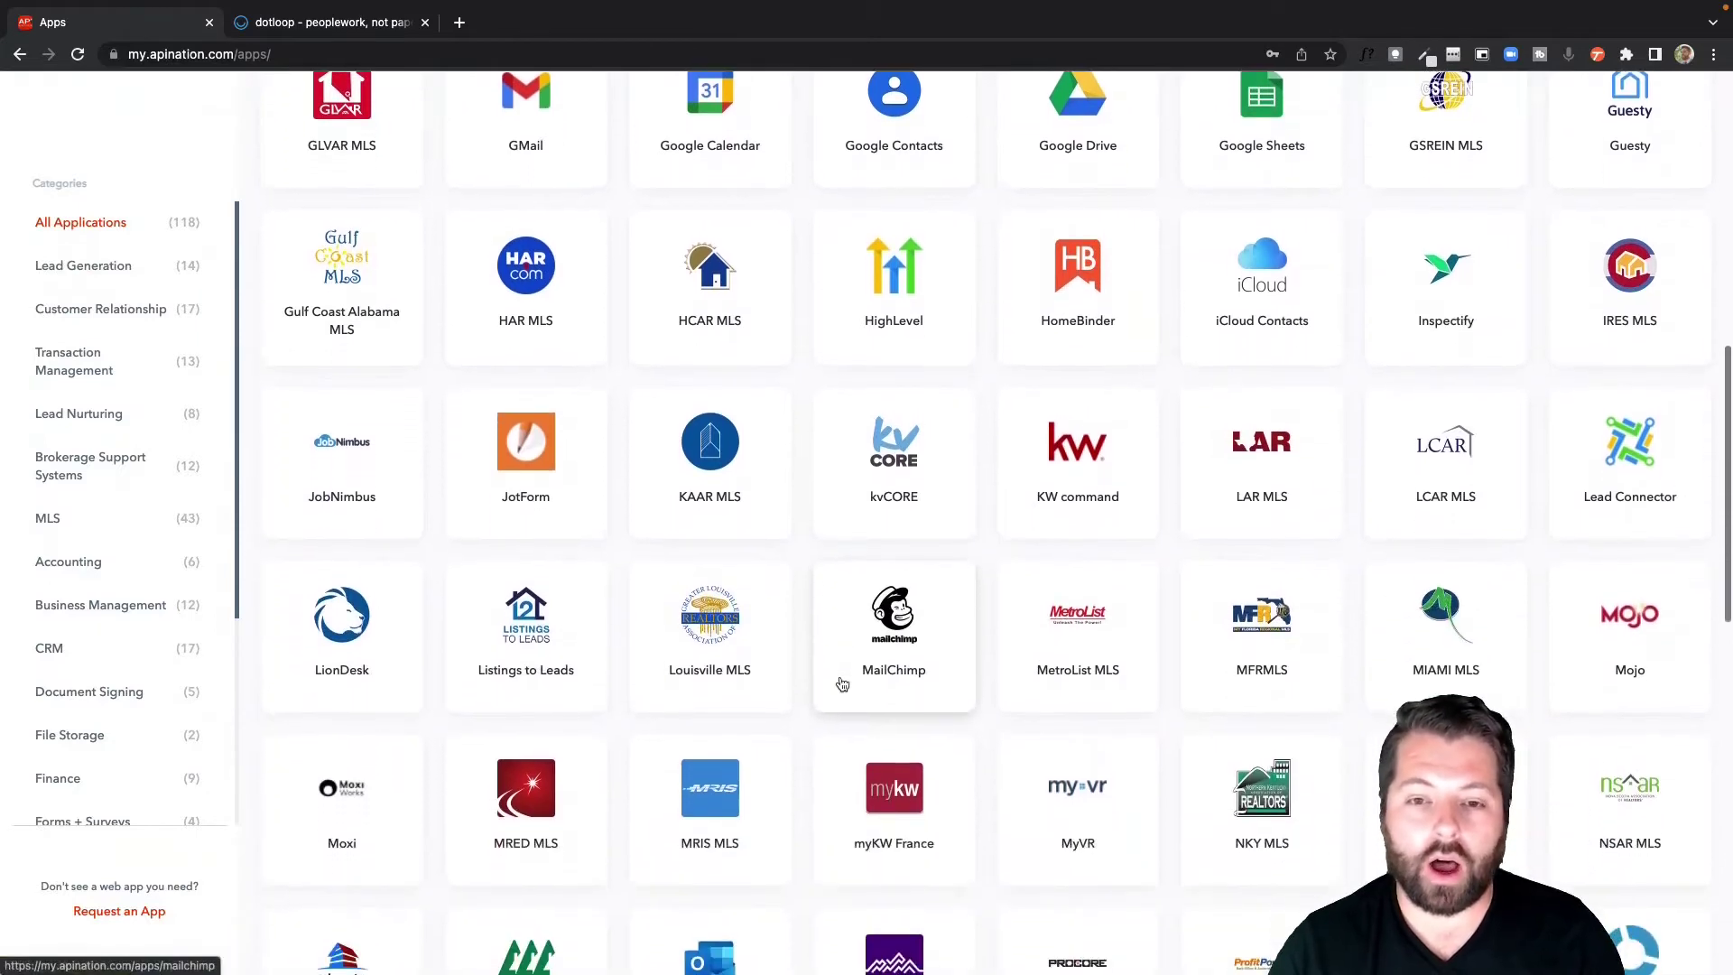
scroll(840, 684, up, 4)
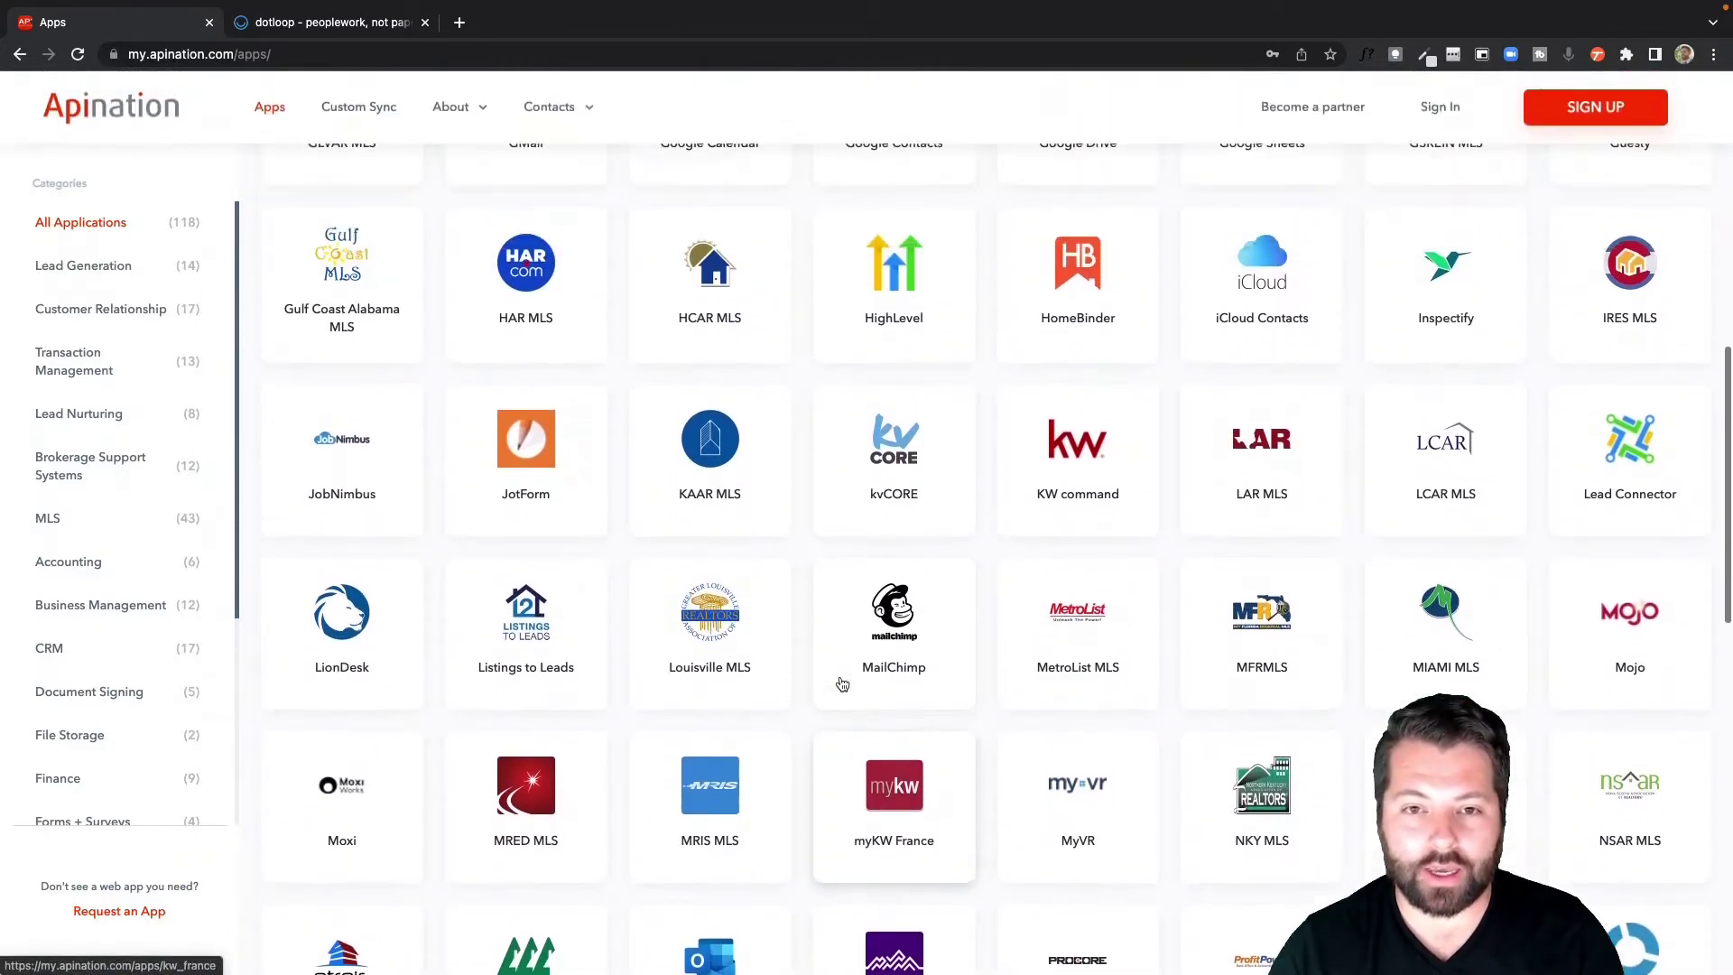
scroll(841, 684, up, 5)
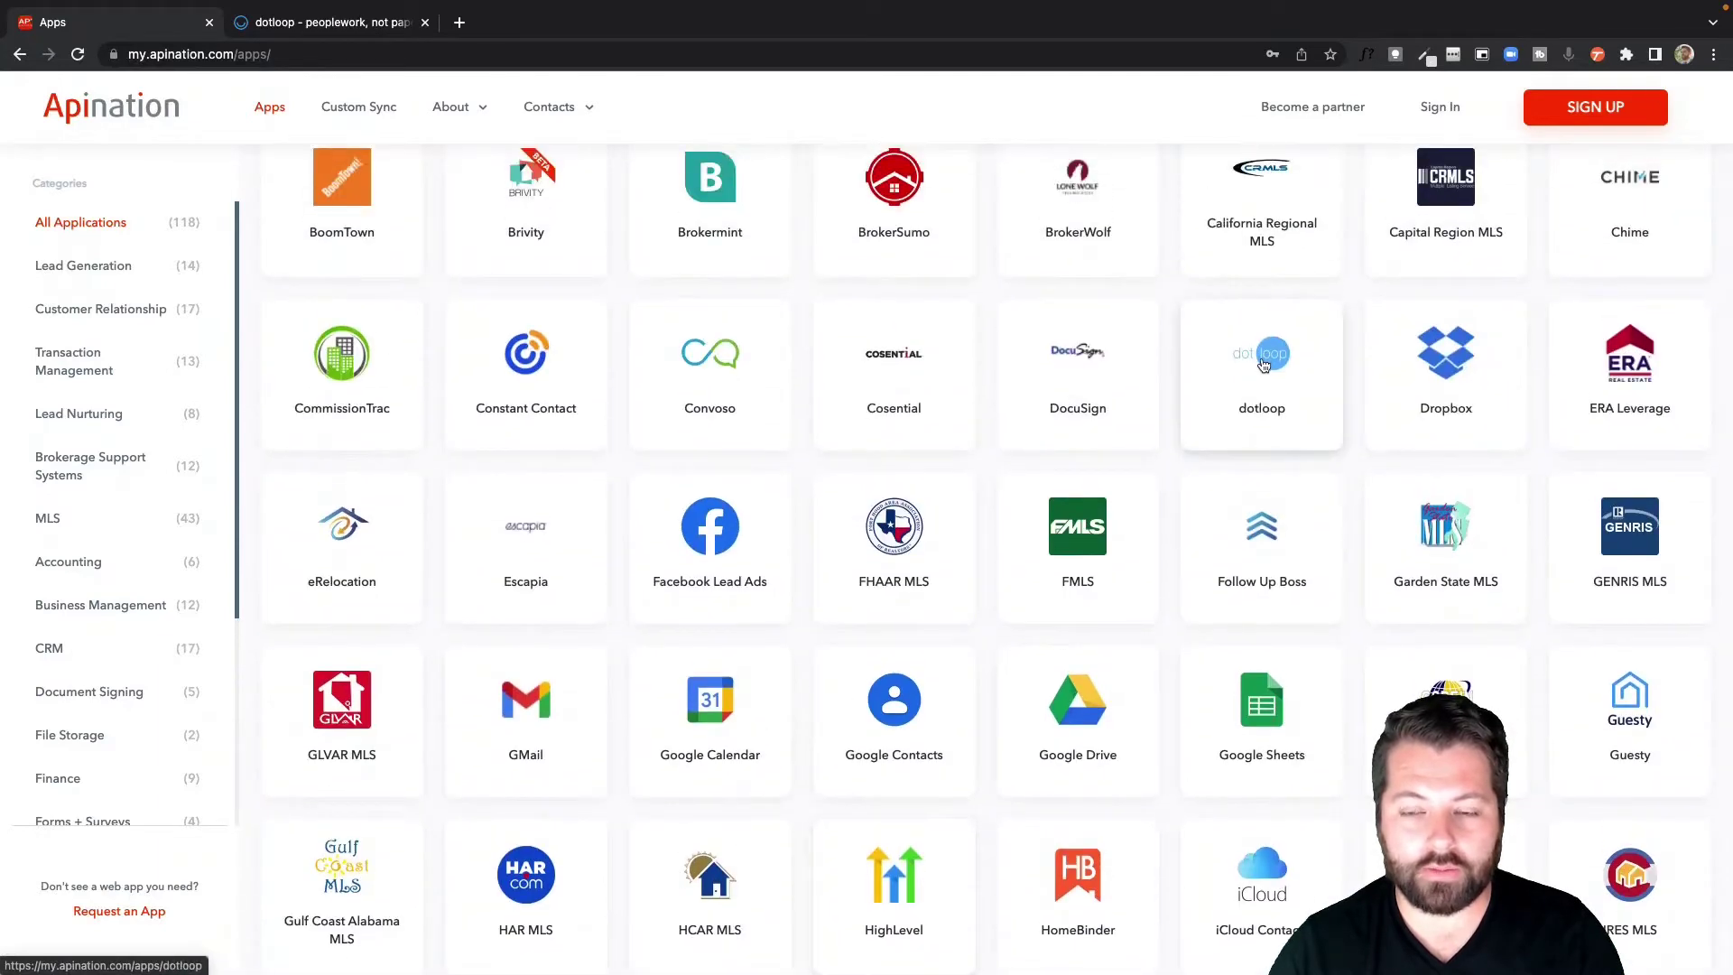
click(1263, 363)
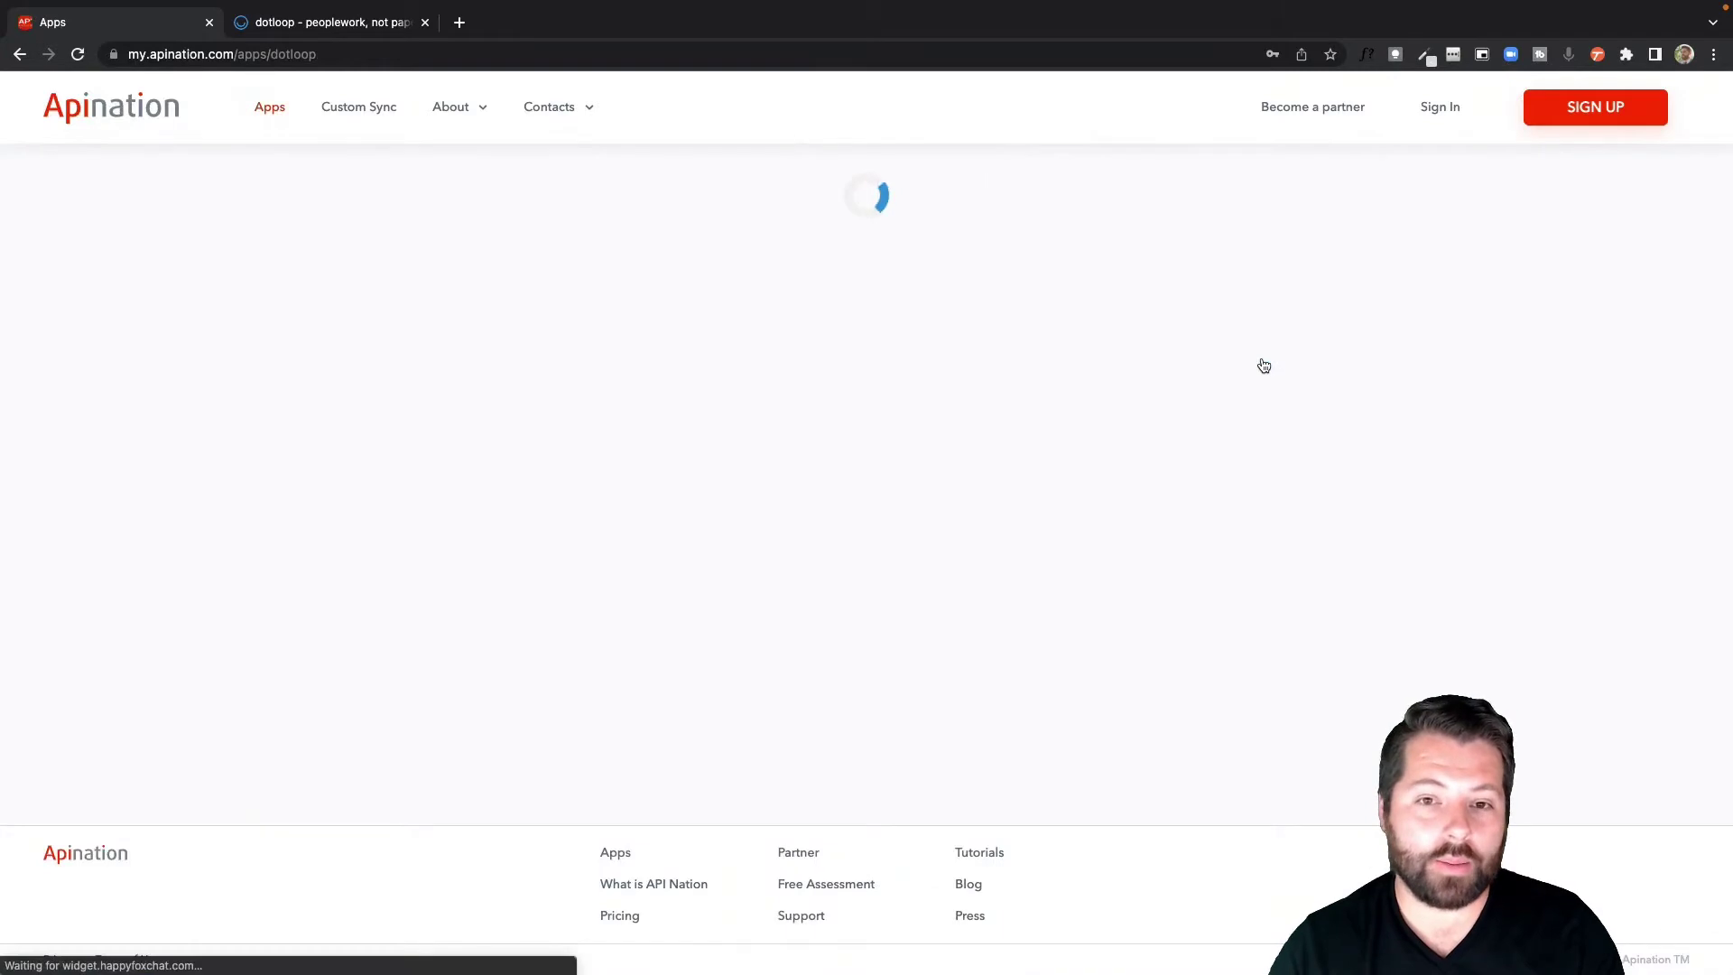
- Choose Google Drive as the app to sync with dotloop
scroll(964, 567, down, 5)
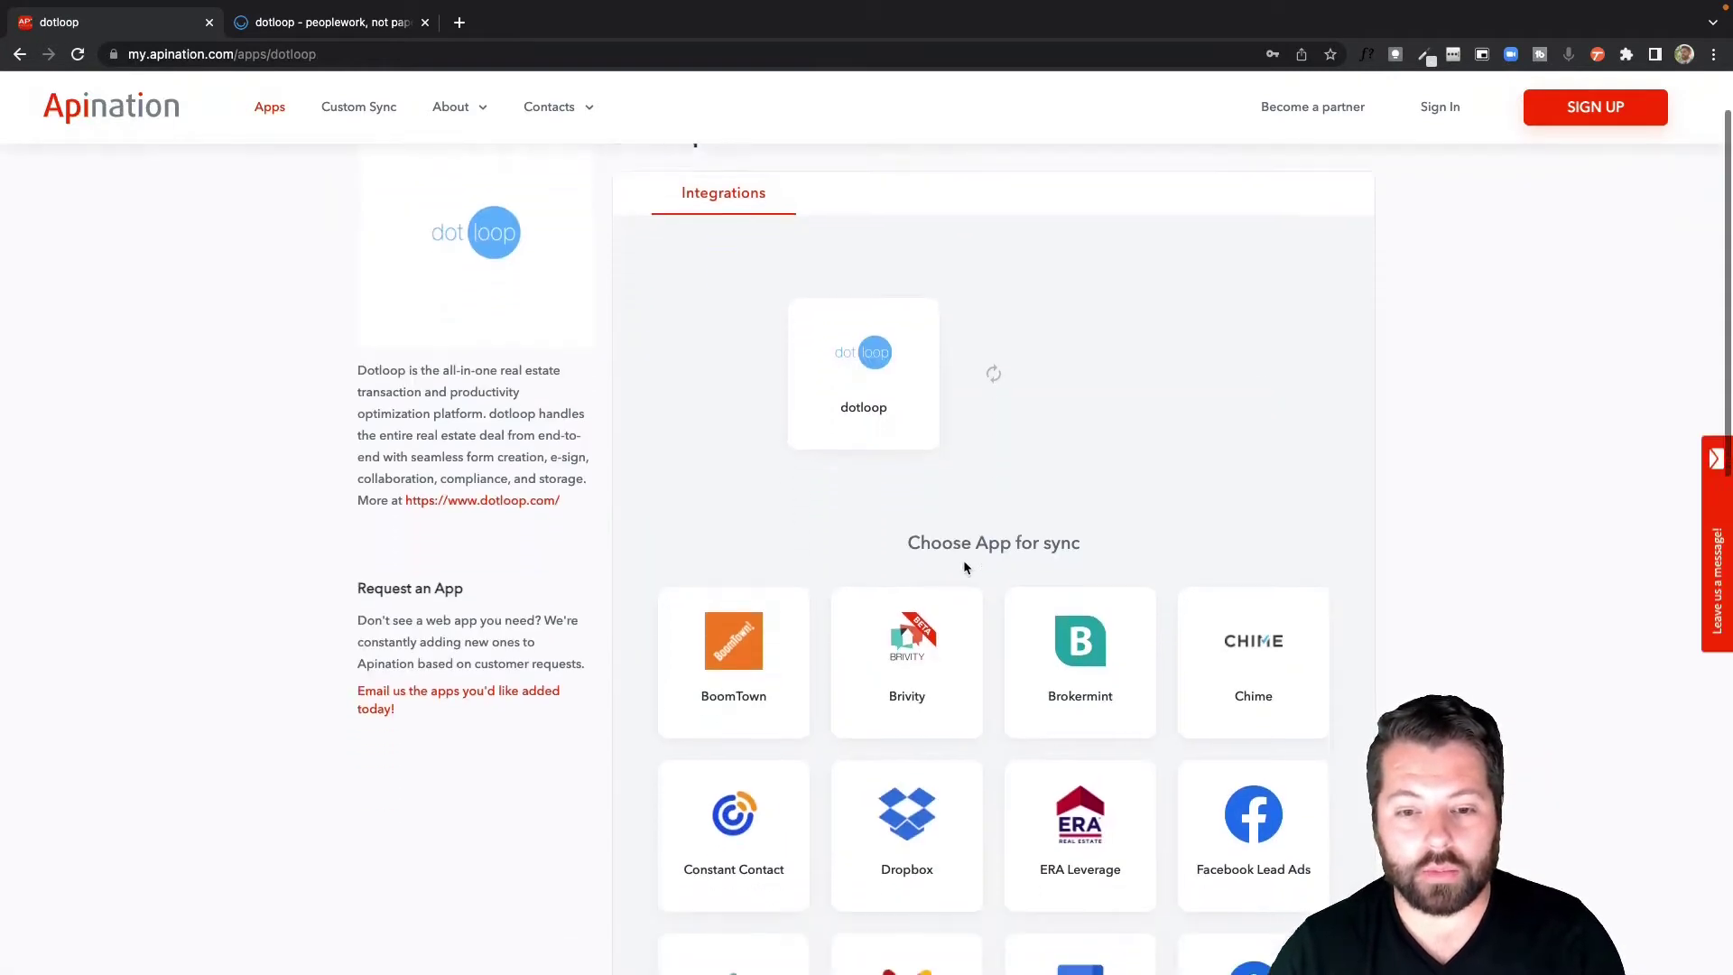
scroll(963, 567, down, 6)
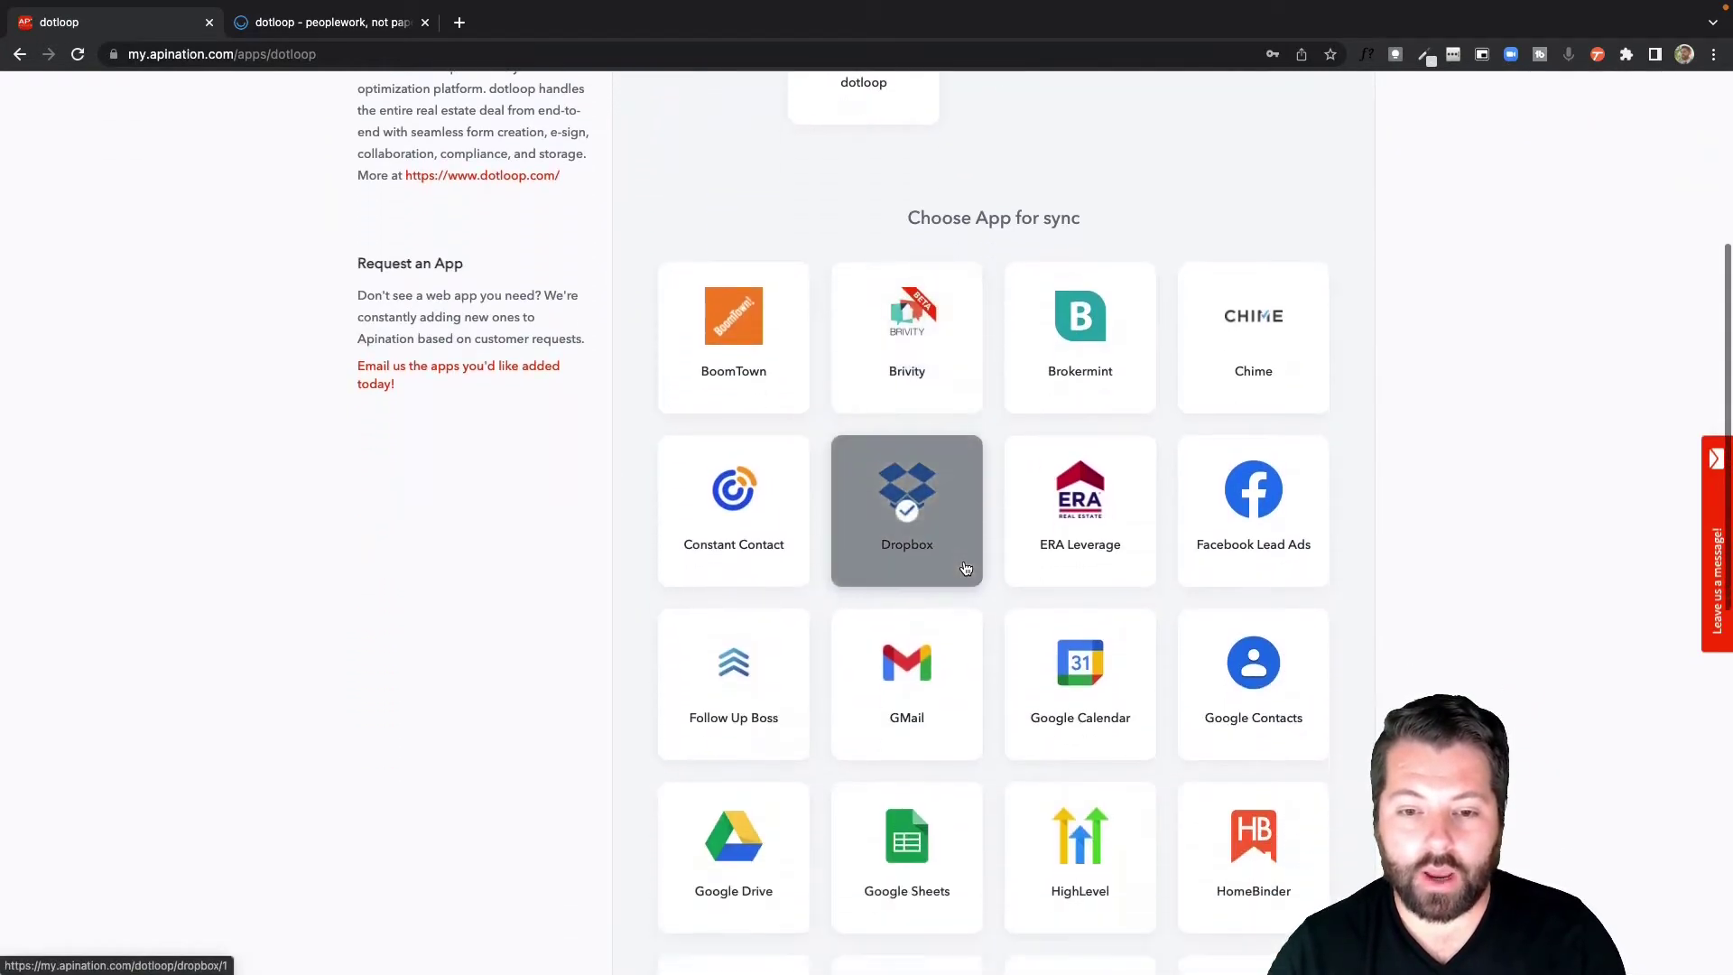
scroll(982, 506, down, 5)
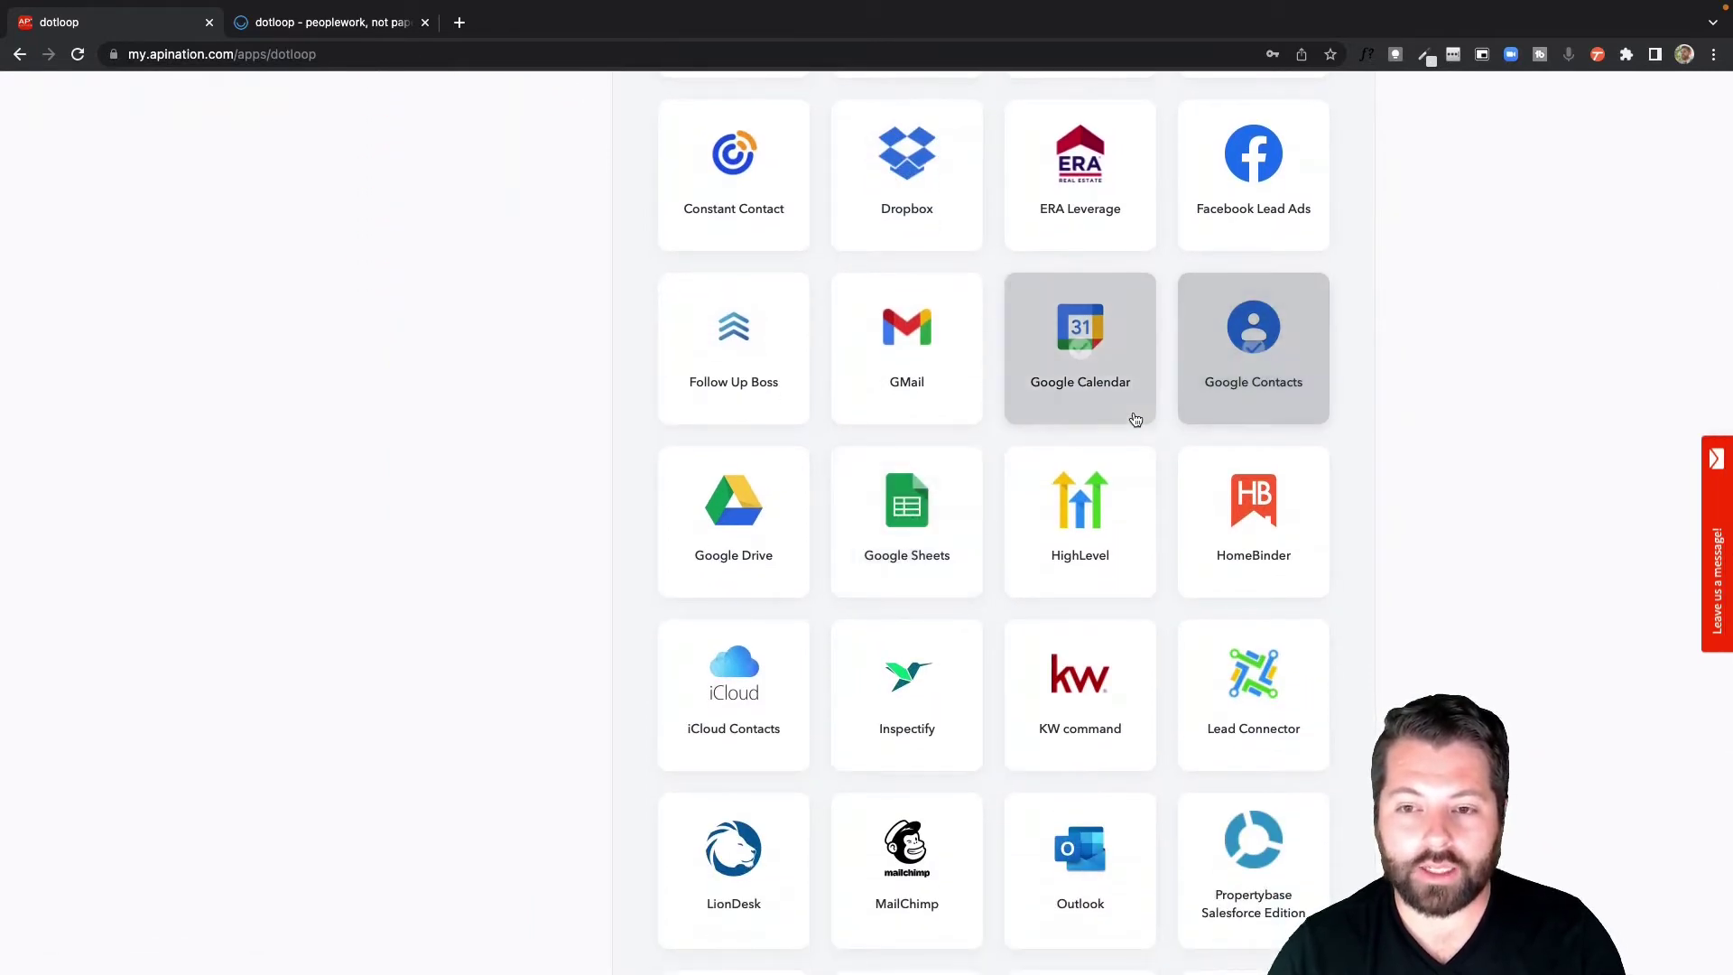
scroll(886, 470, down, 1)
scroll(886, 470, down, 1)
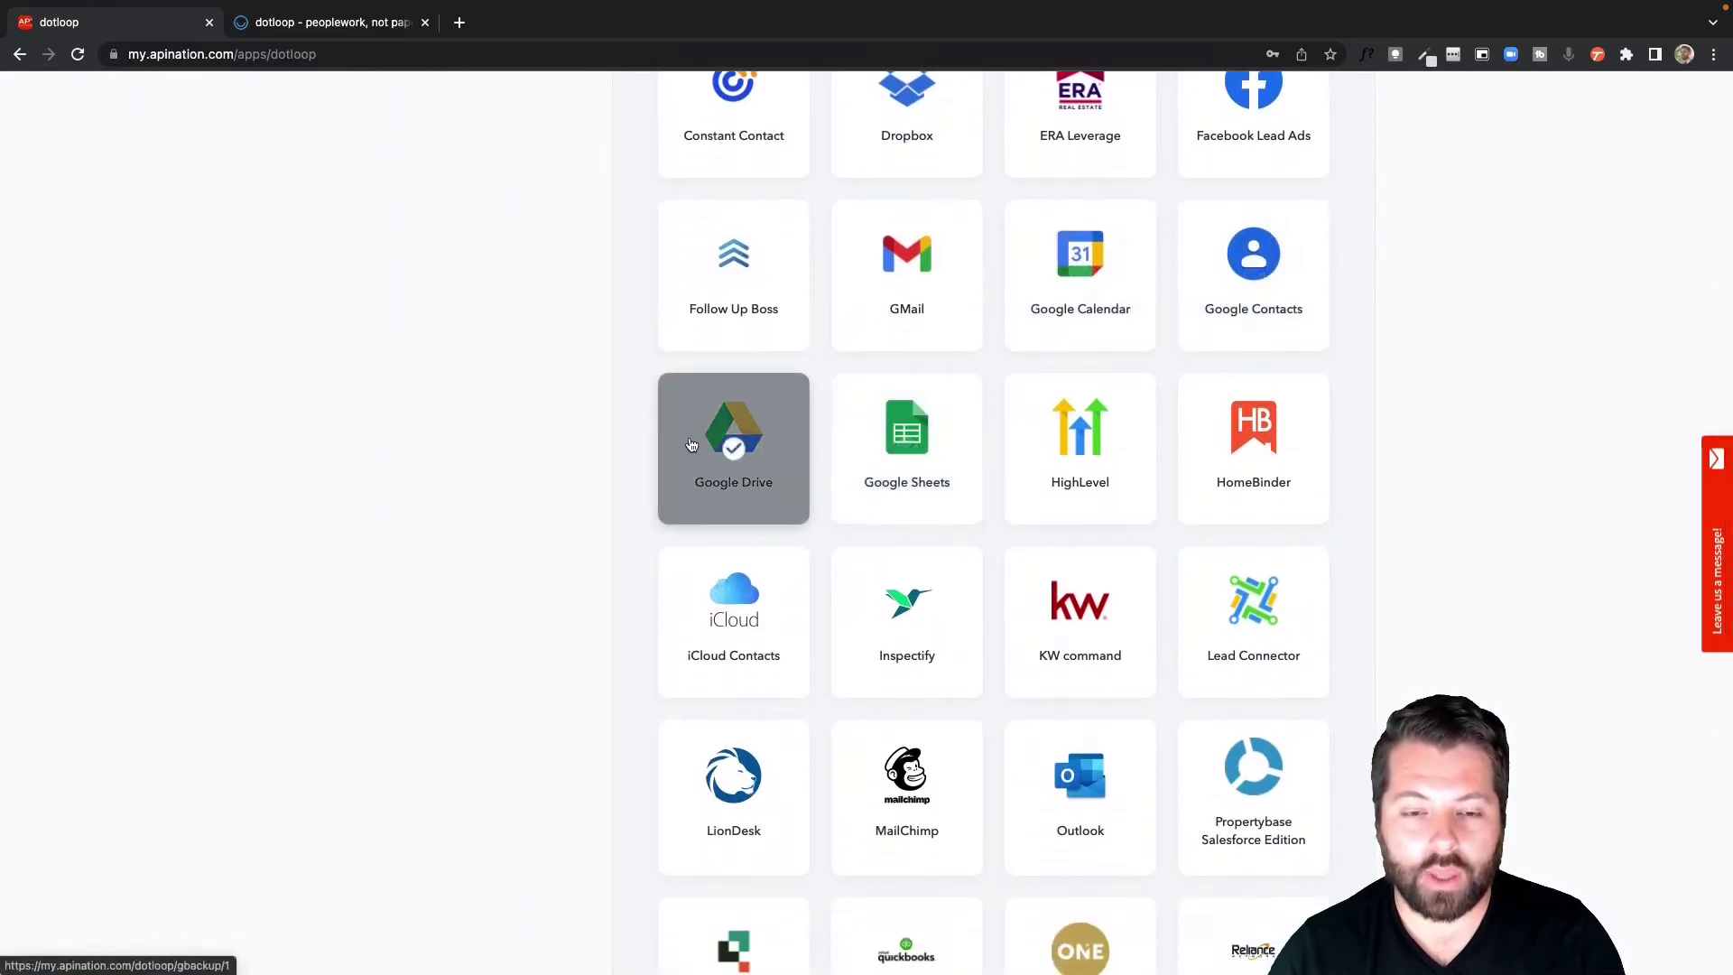
click(713, 441)
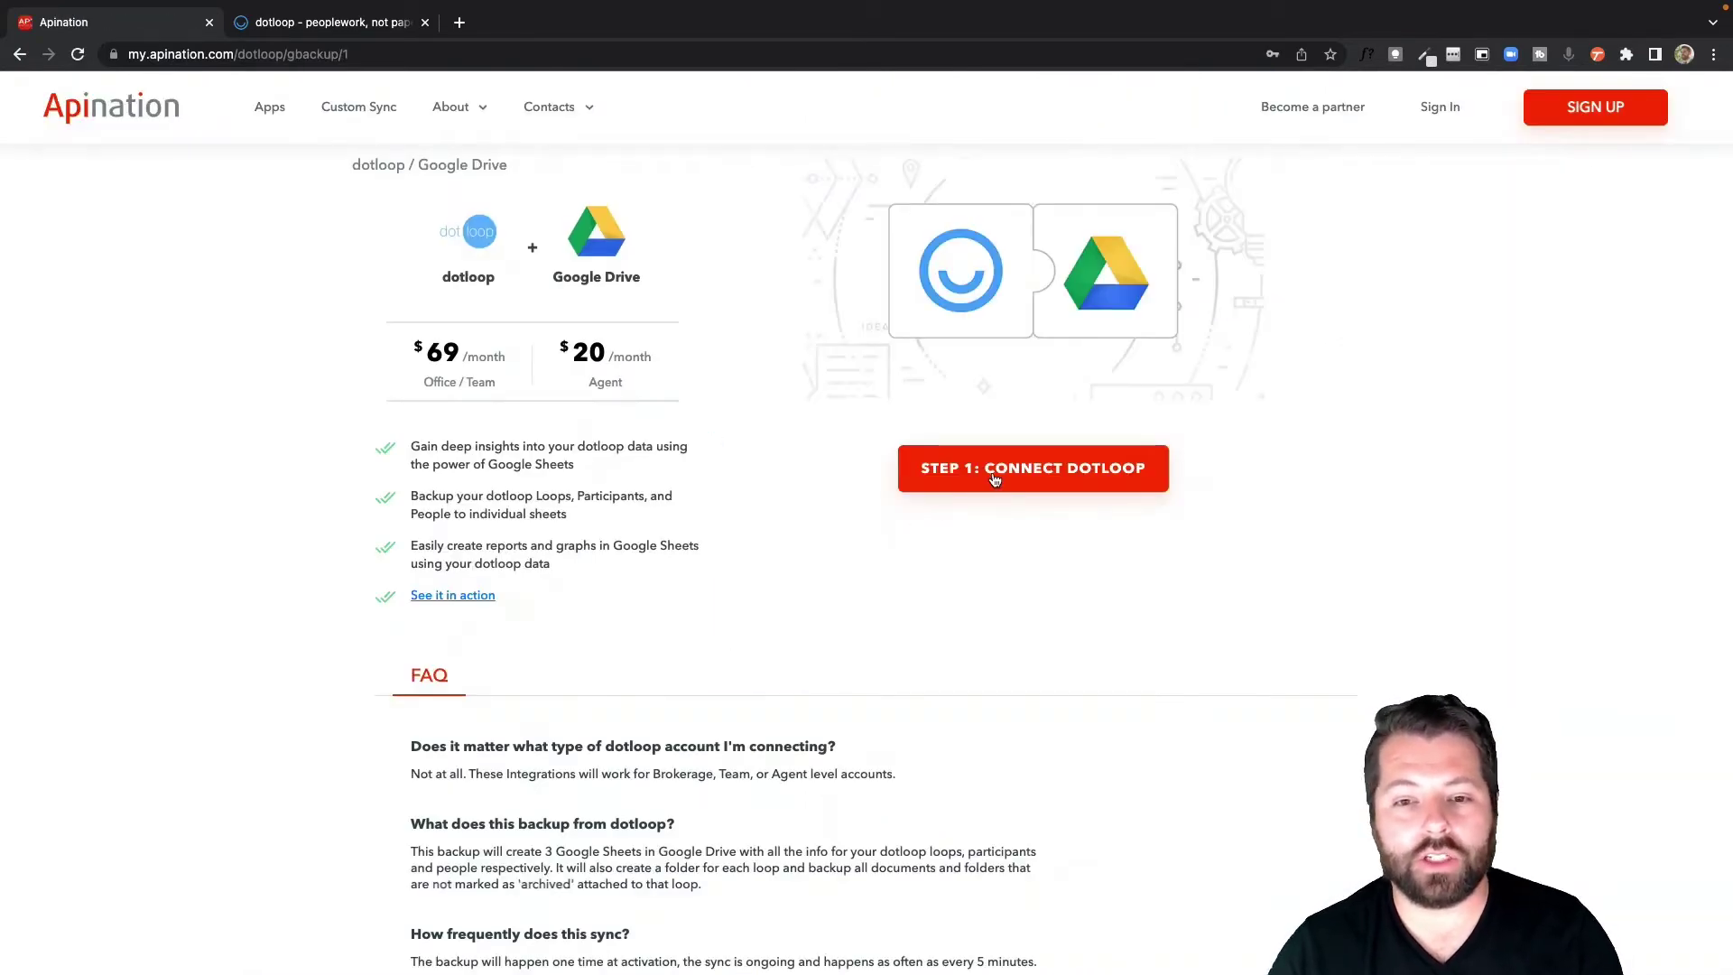
- Connect dotloop by signing in with the account e-mail and password, and approve Apination's access to all profiles
click(989, 470)
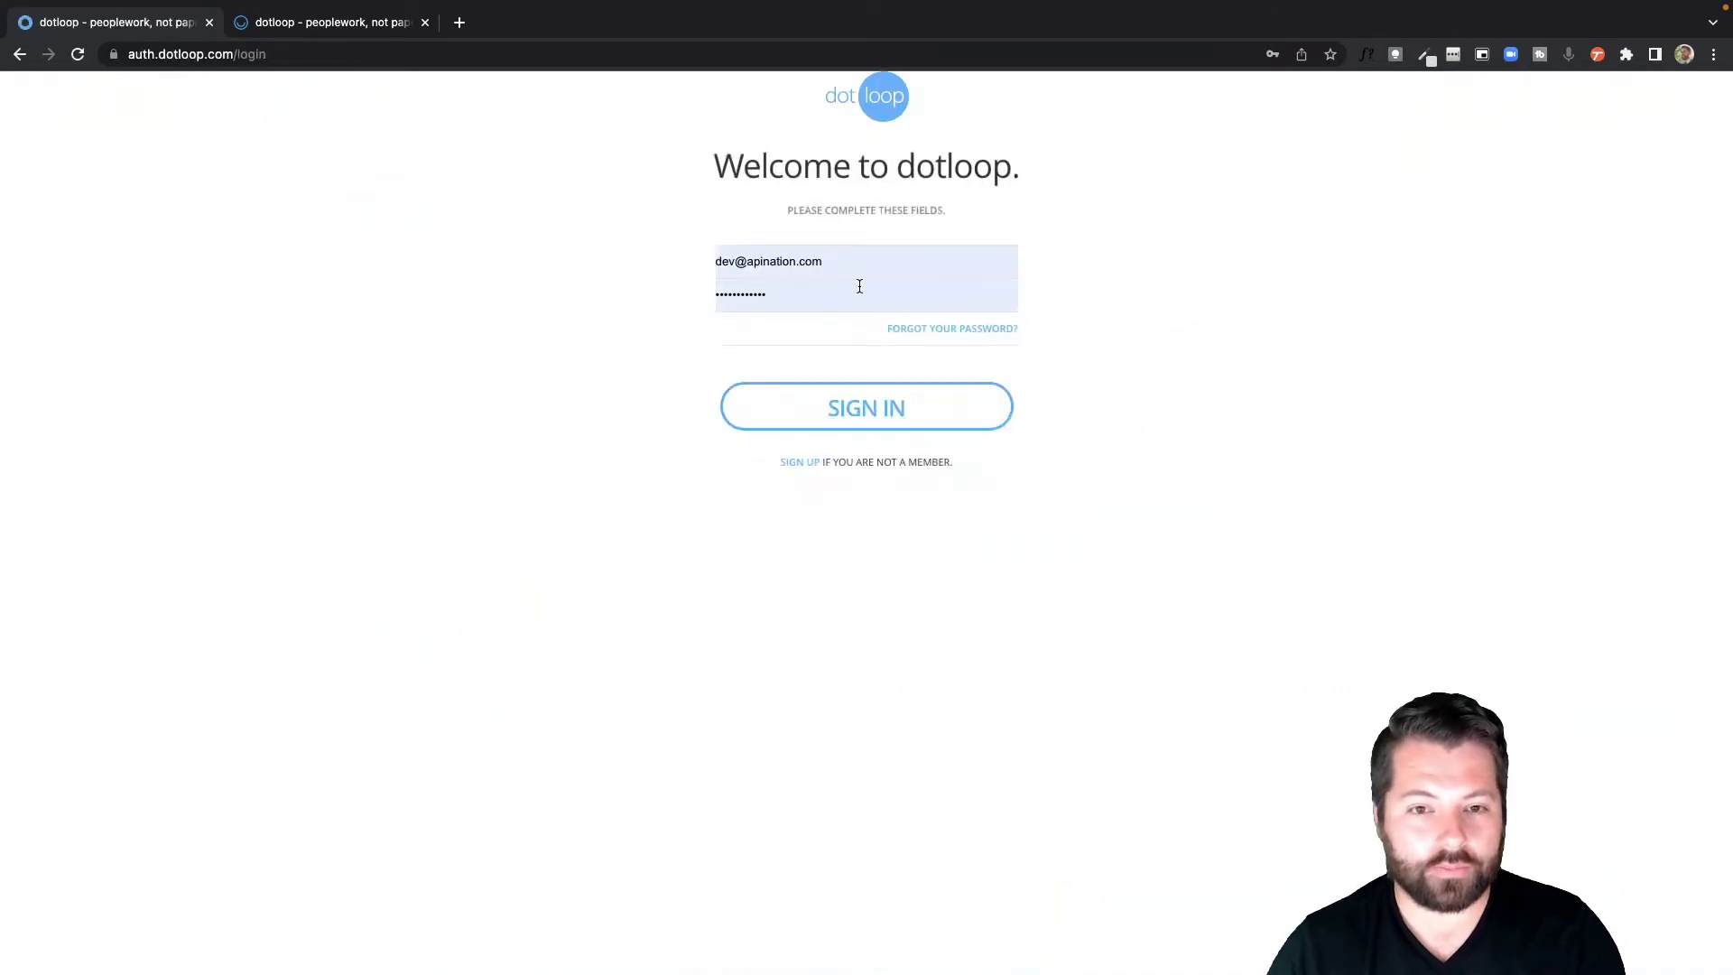
click(873, 266)
key(shift+alt+Left)
key(super+a)
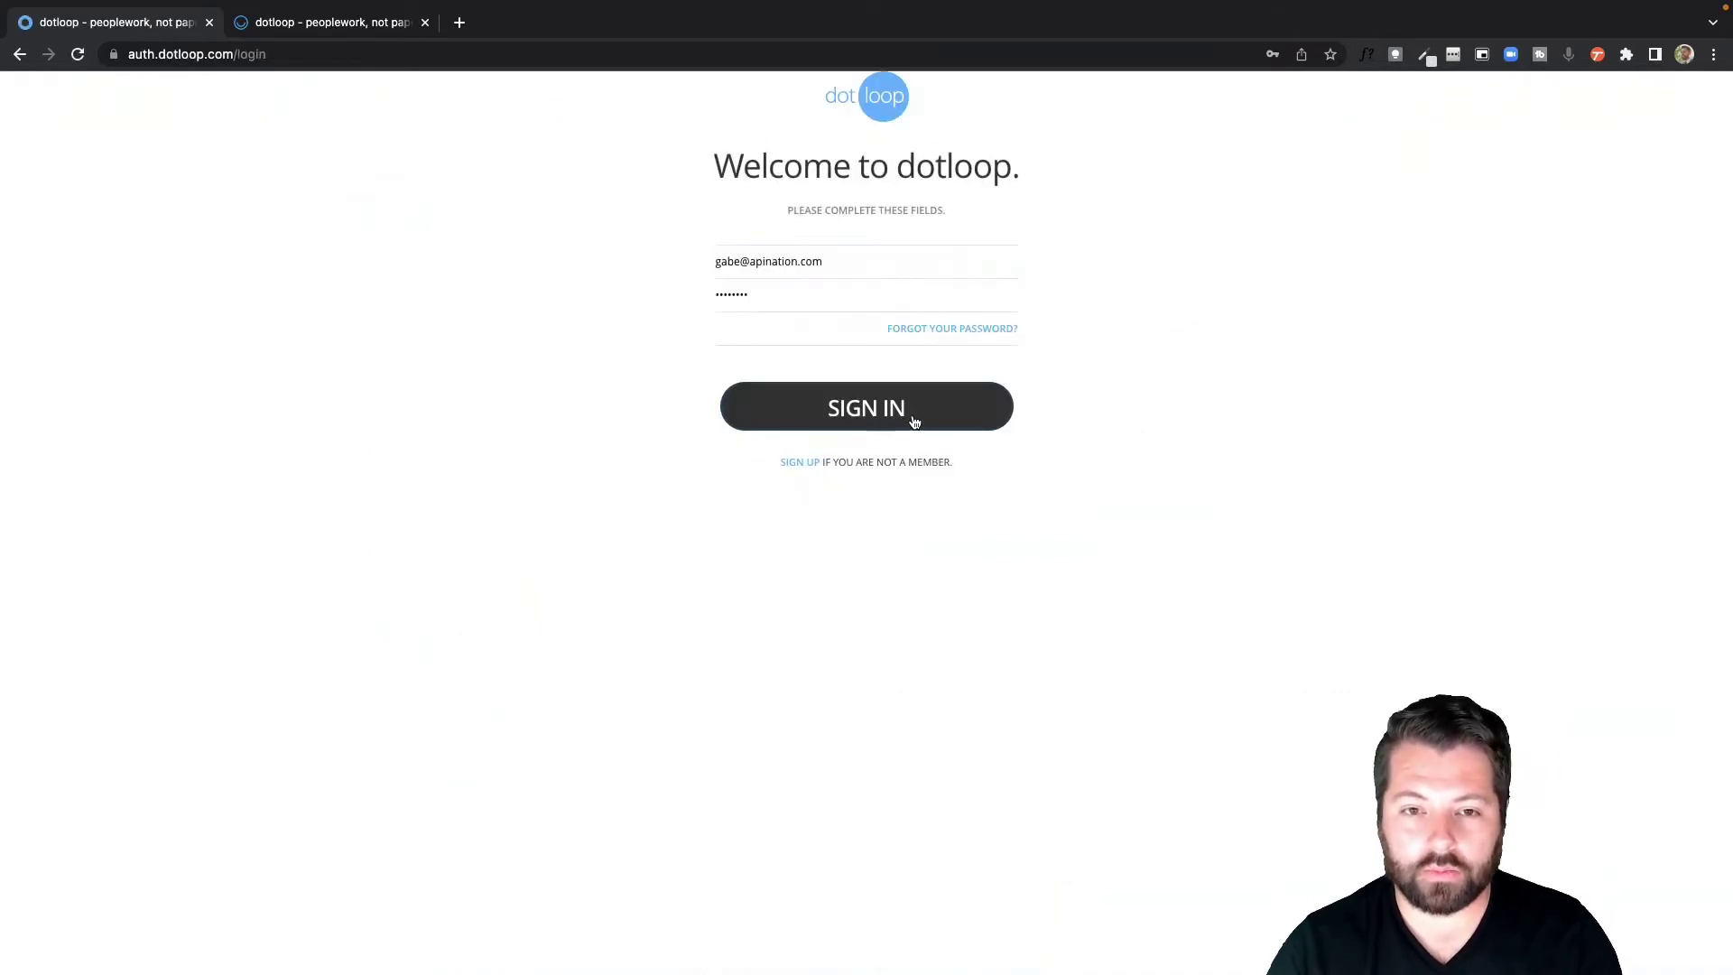
click(911, 423)
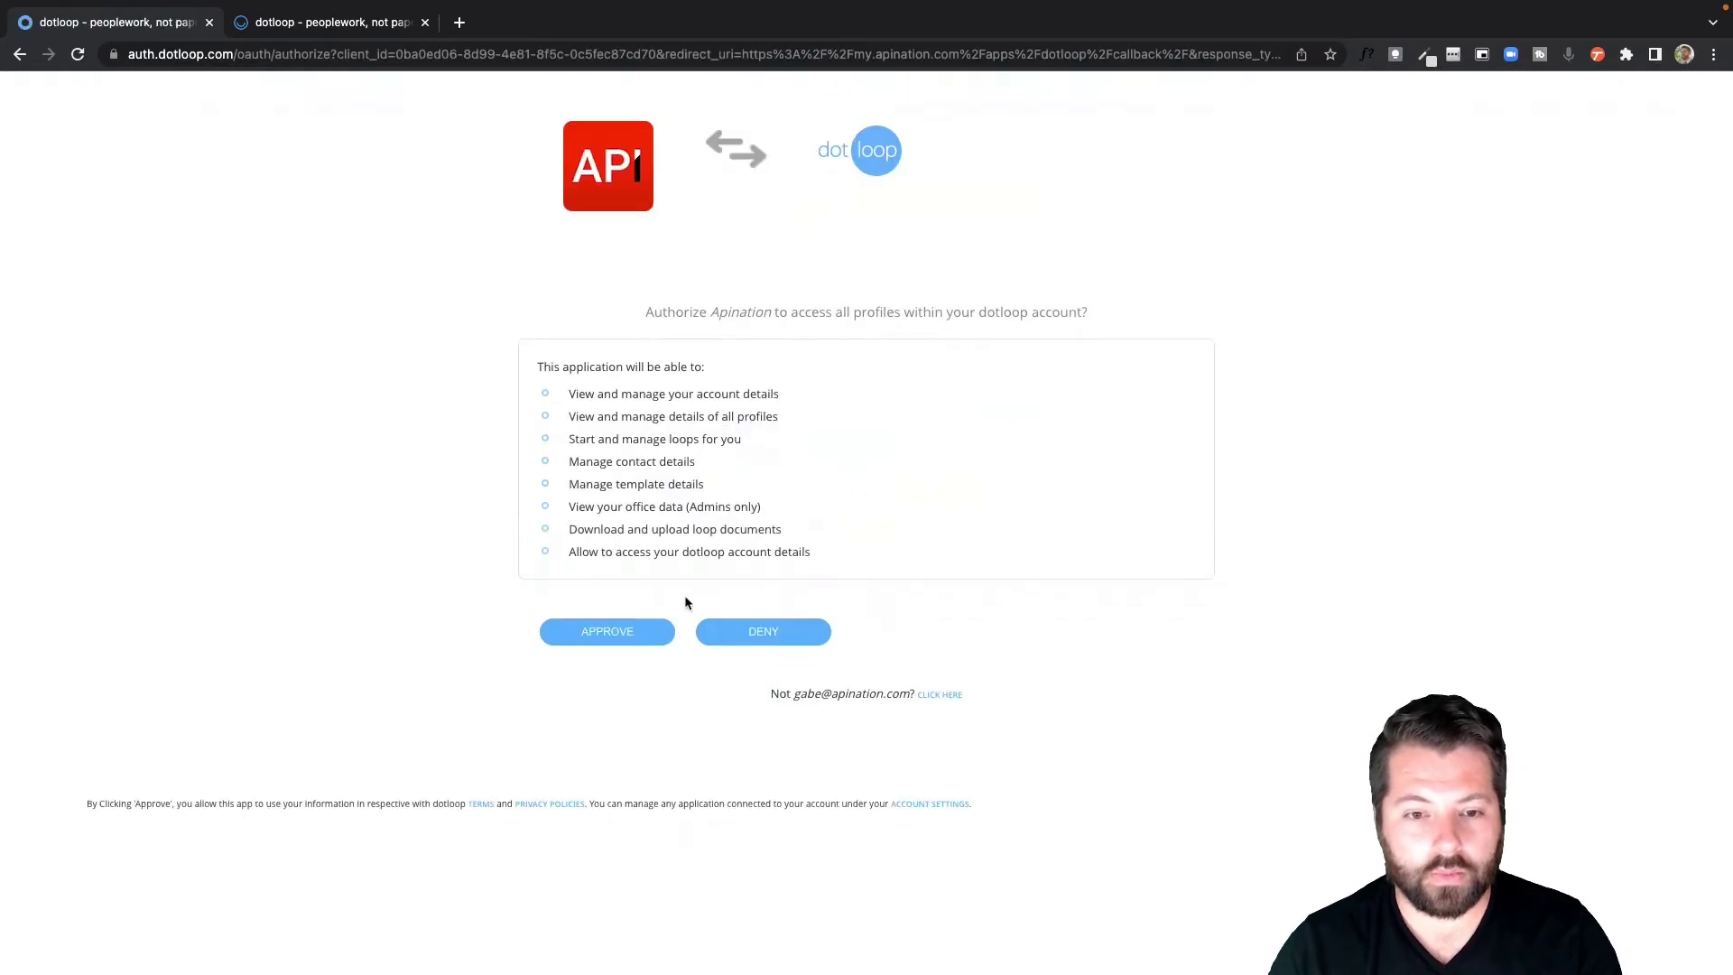
click(603, 637)
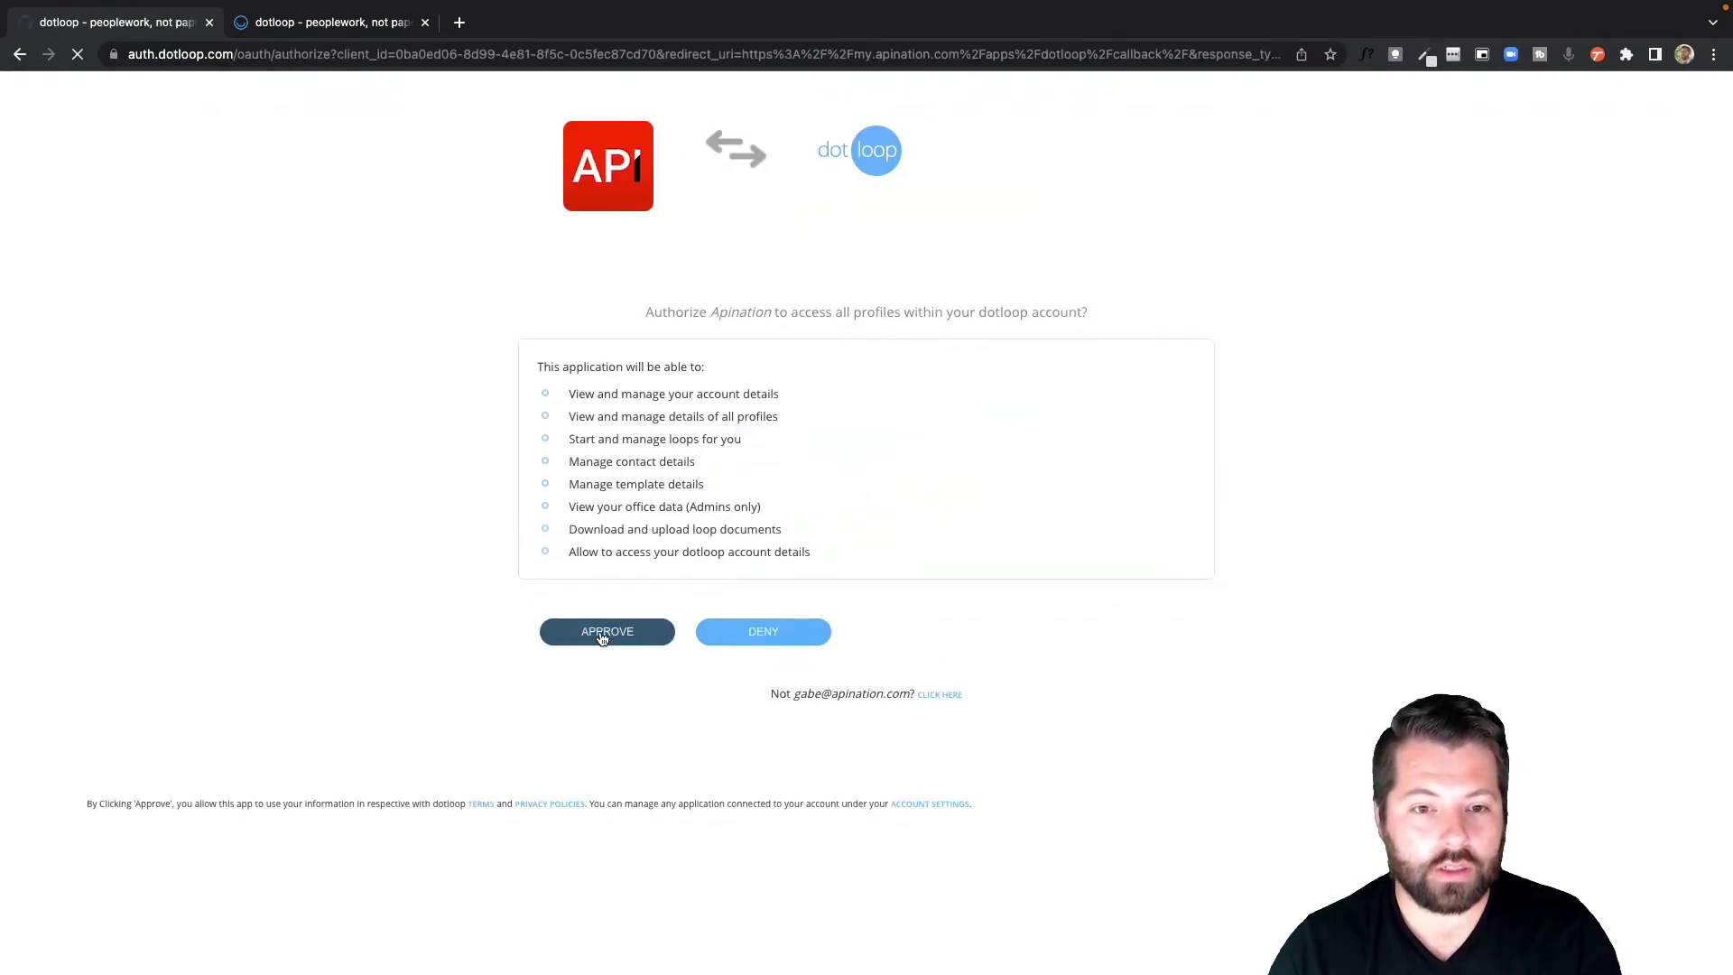
- Connect Google Drive with the work Google account and allow Apination to access its Drive files
click(892, 542)
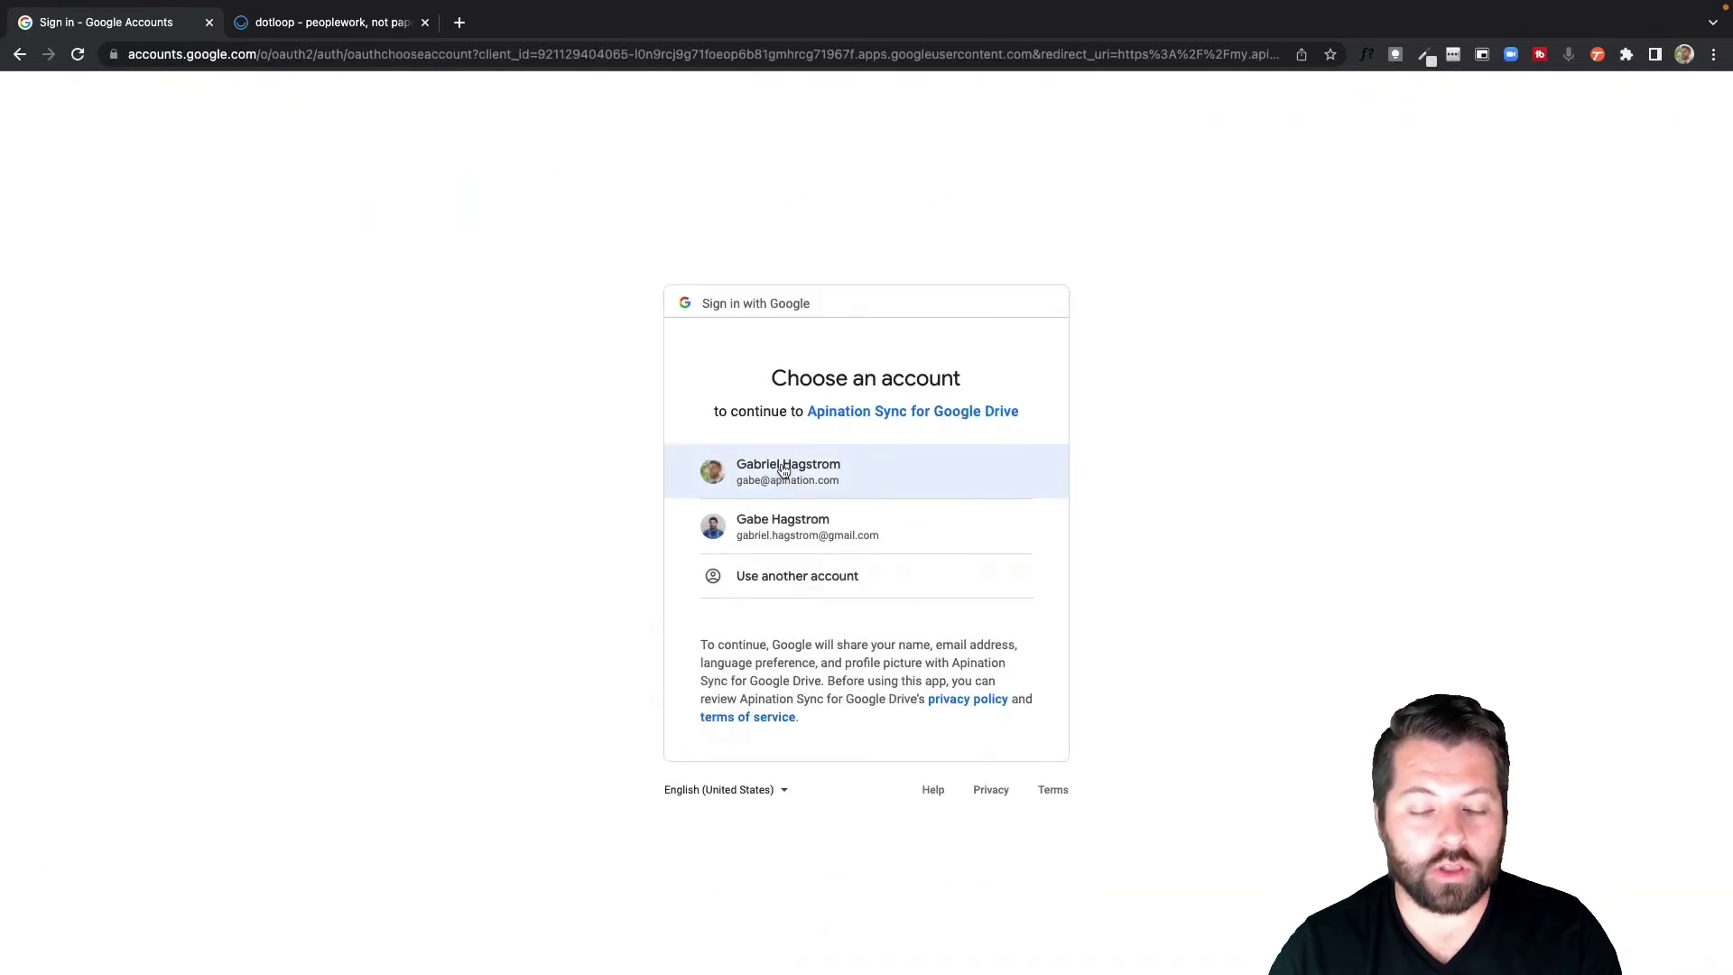
click(782, 464)
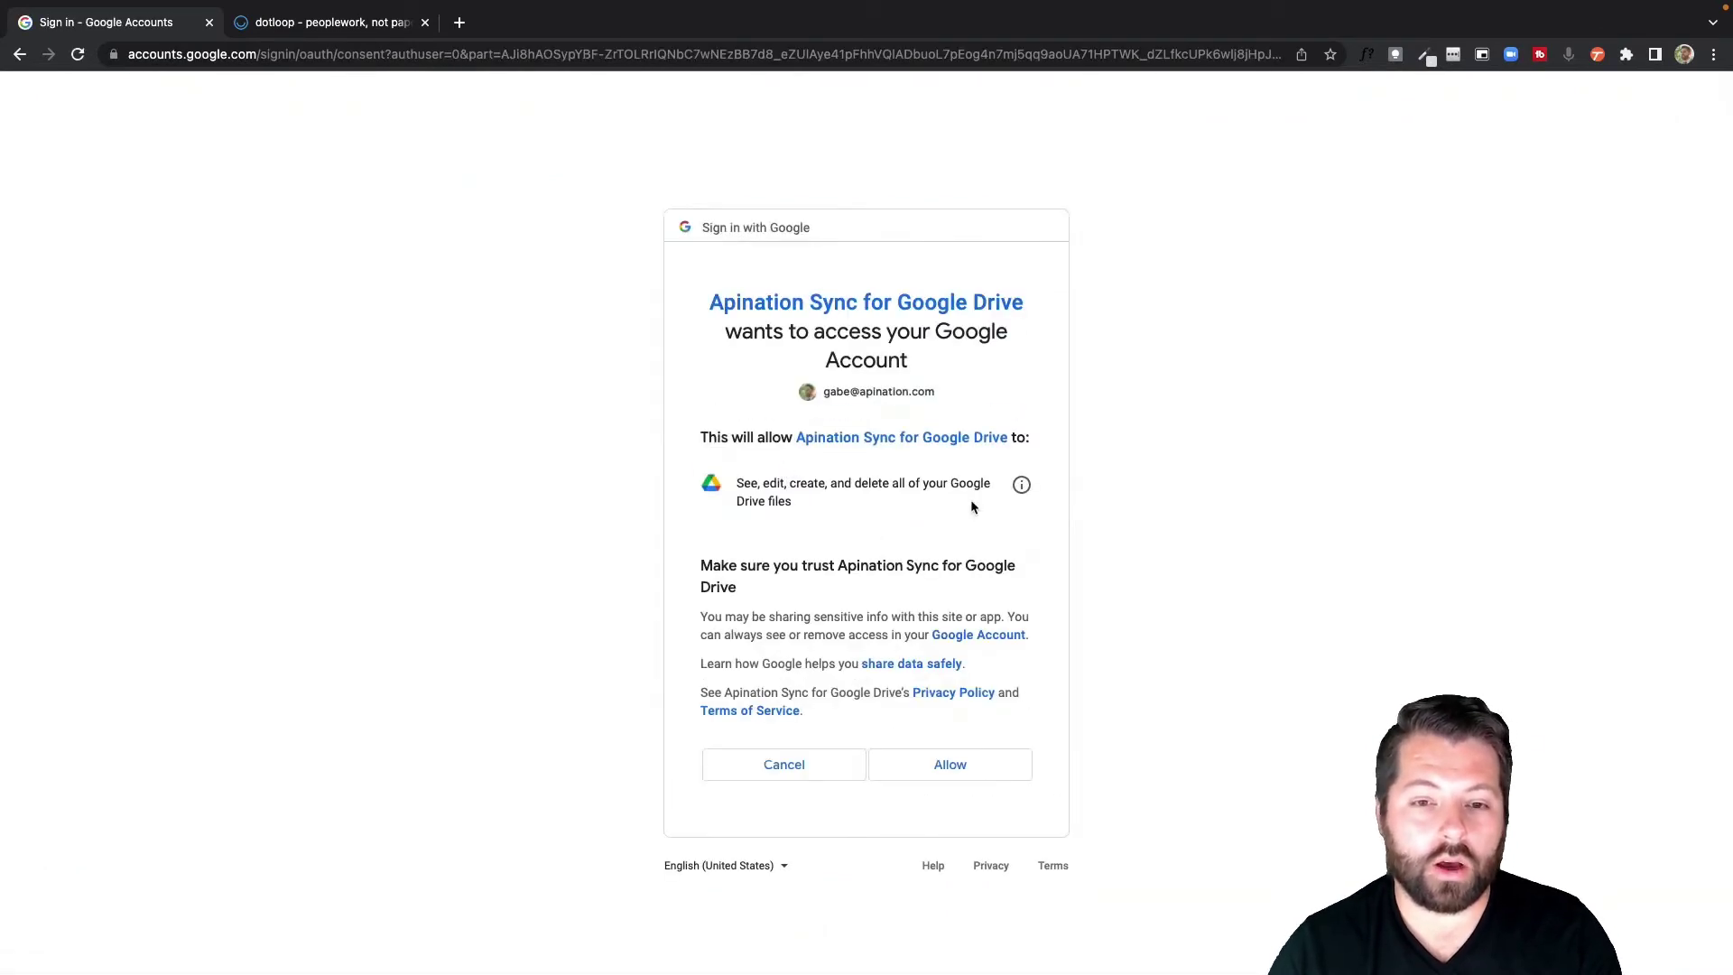
click(945, 765)
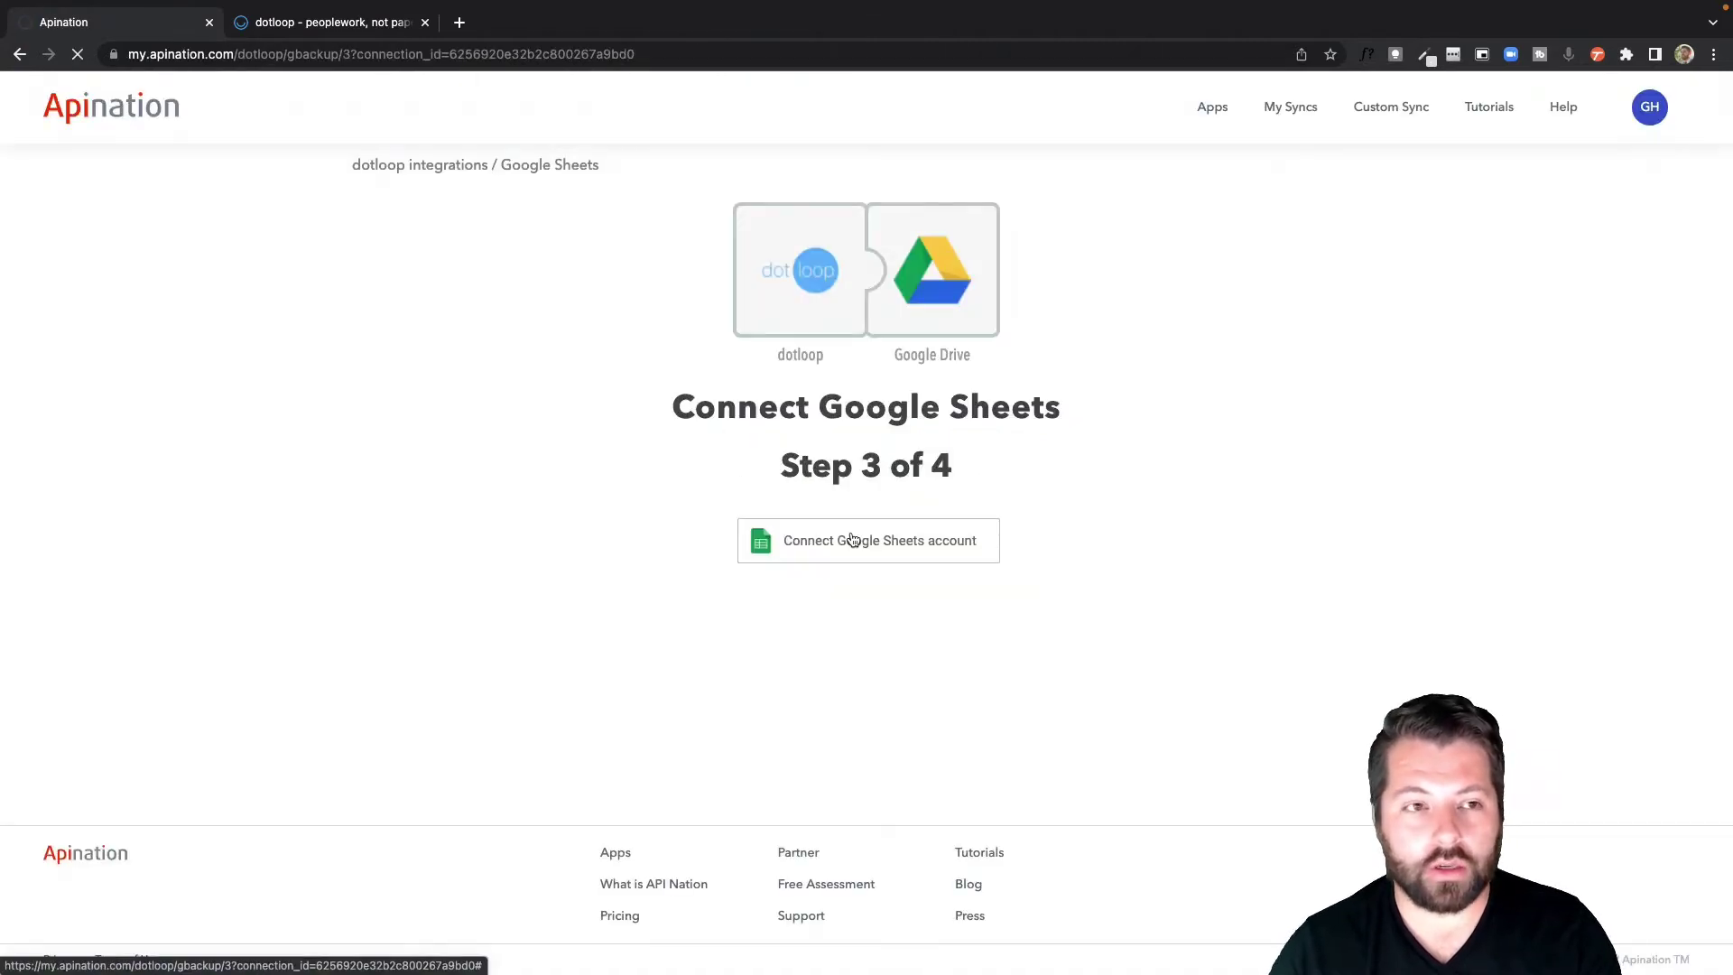
- Connect Google Sheets with the same work Google account and allow the requested access
click(853, 539)
click(858, 477)
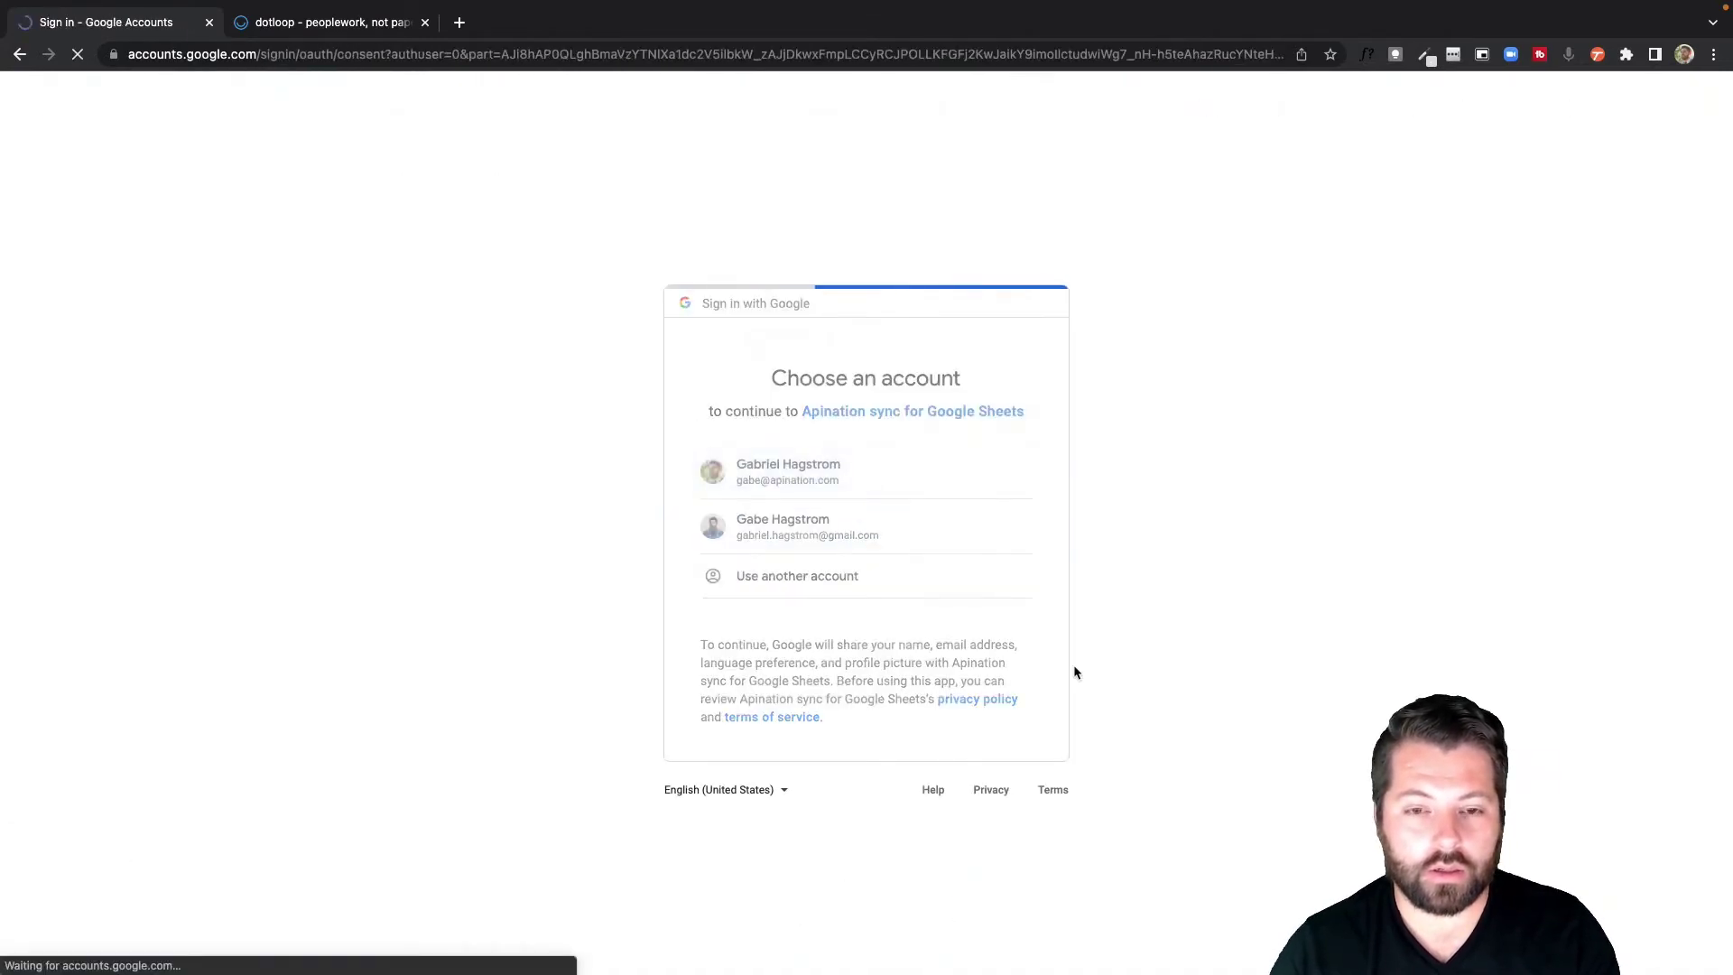
click(988, 768)
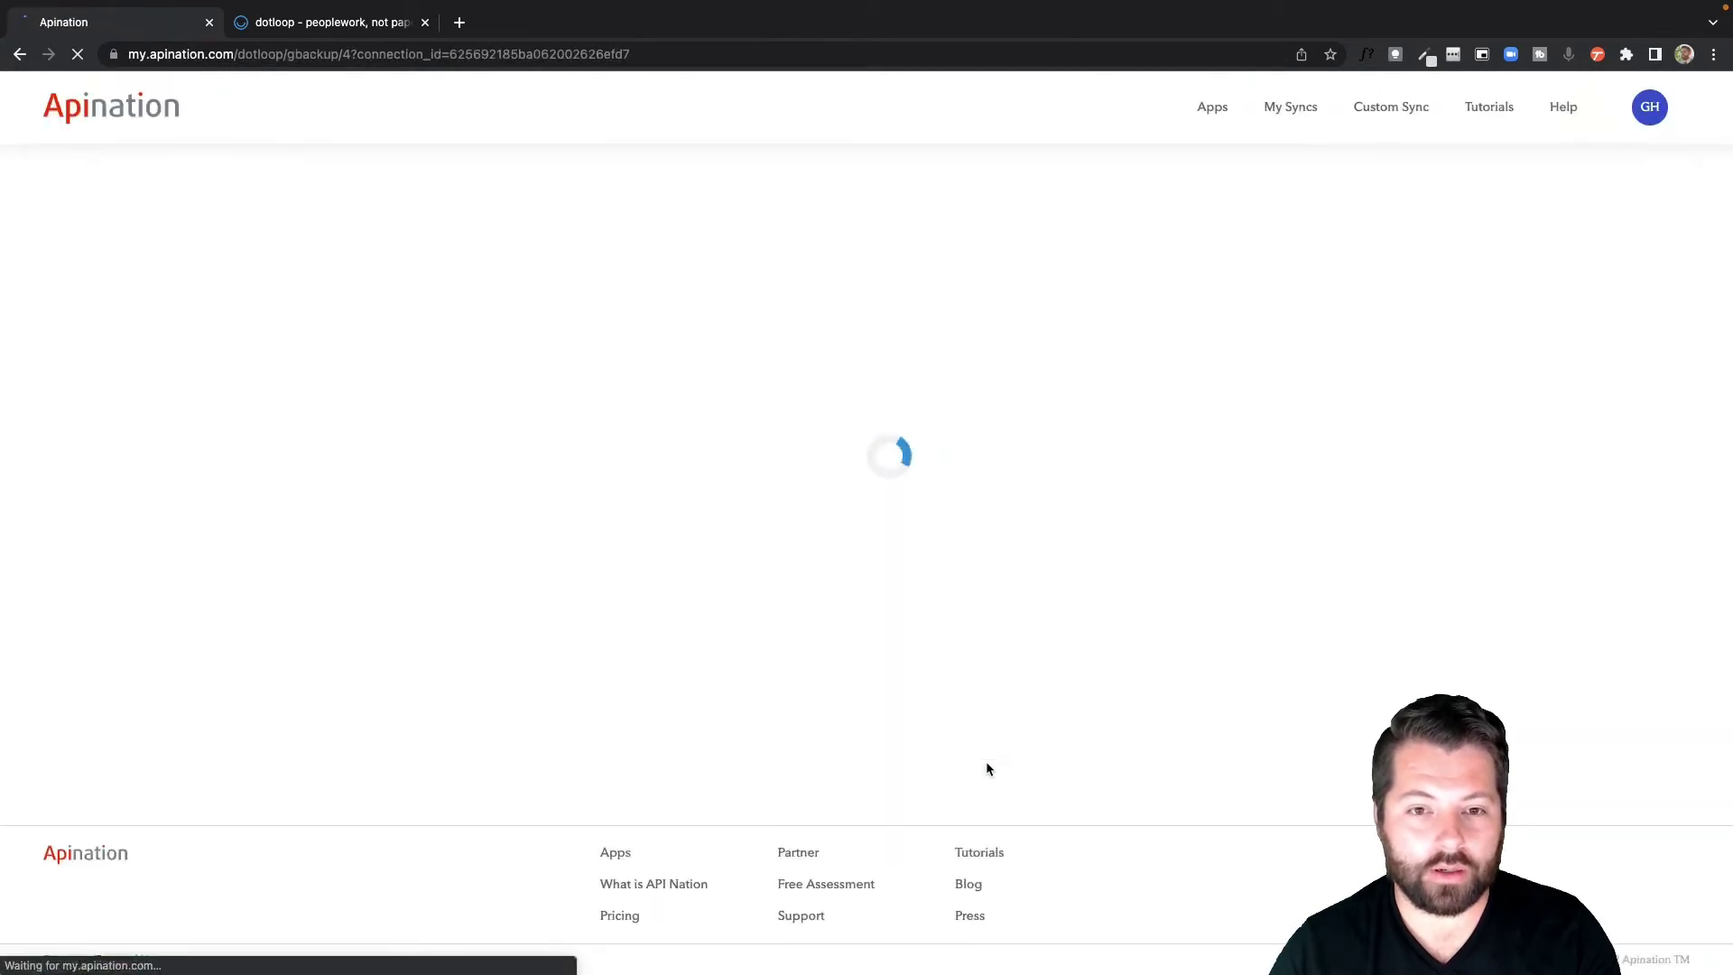
- Enable syncing of all existing loops in the dotloop account in the backup's review settings
scroll(986, 763, down, 1)
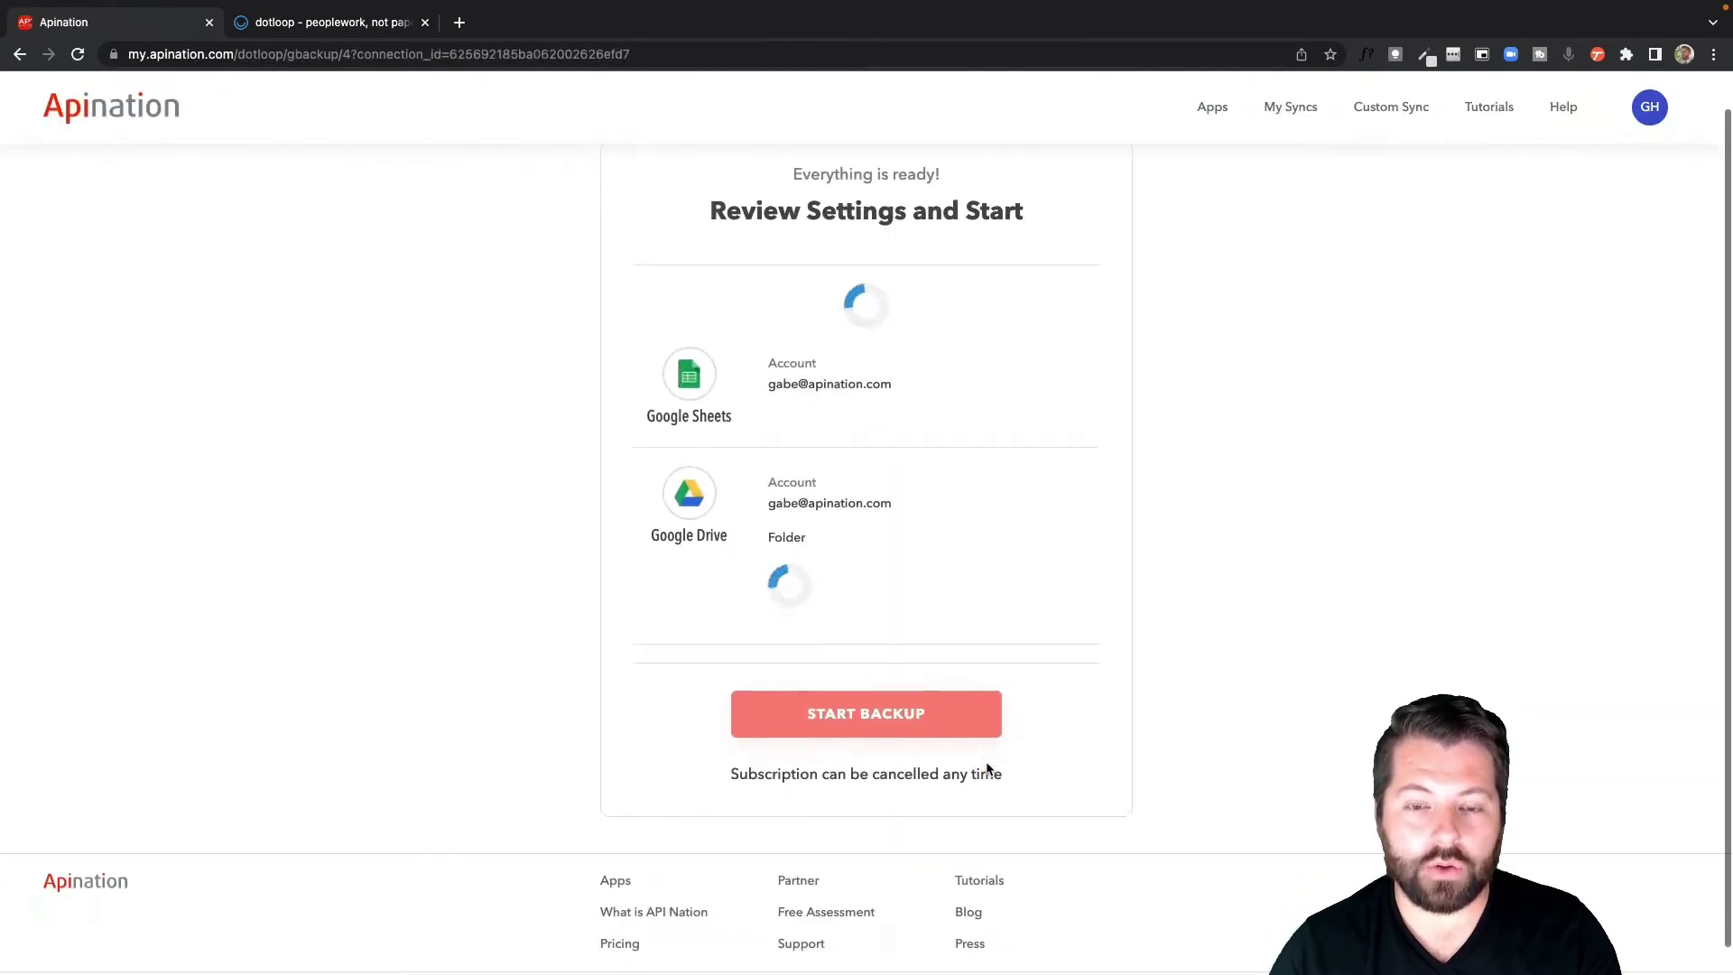
scroll(988, 767, down, 1)
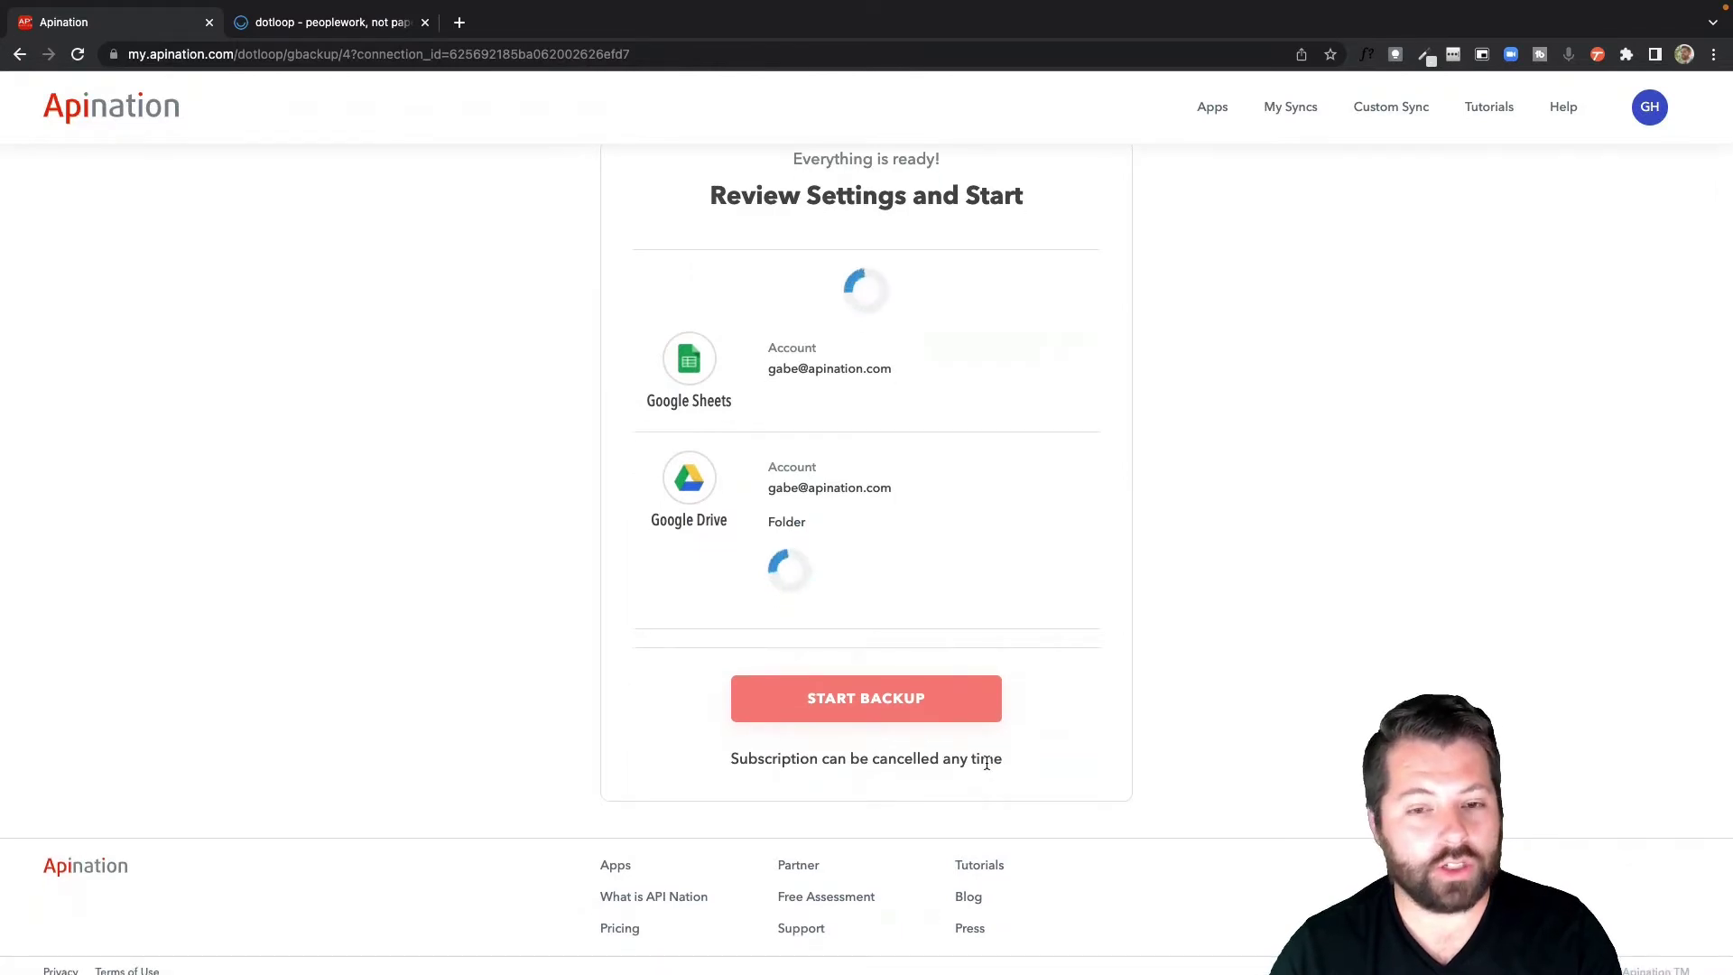
scroll(894, 435, down, 1)
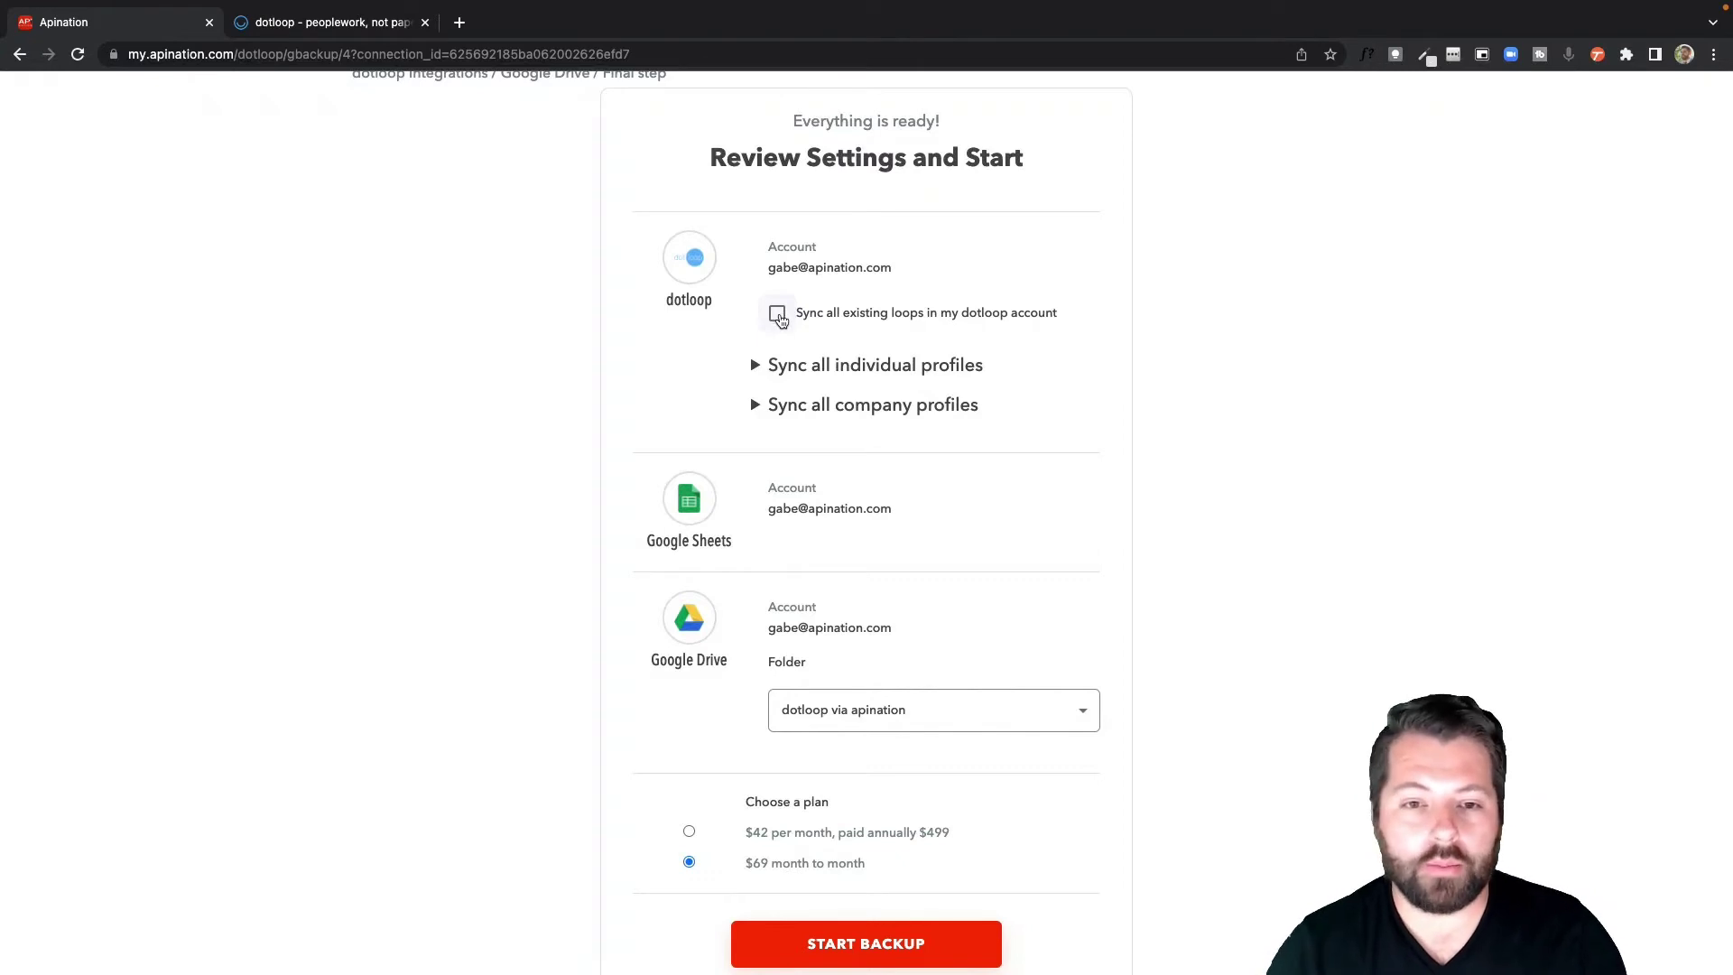
click(778, 315)
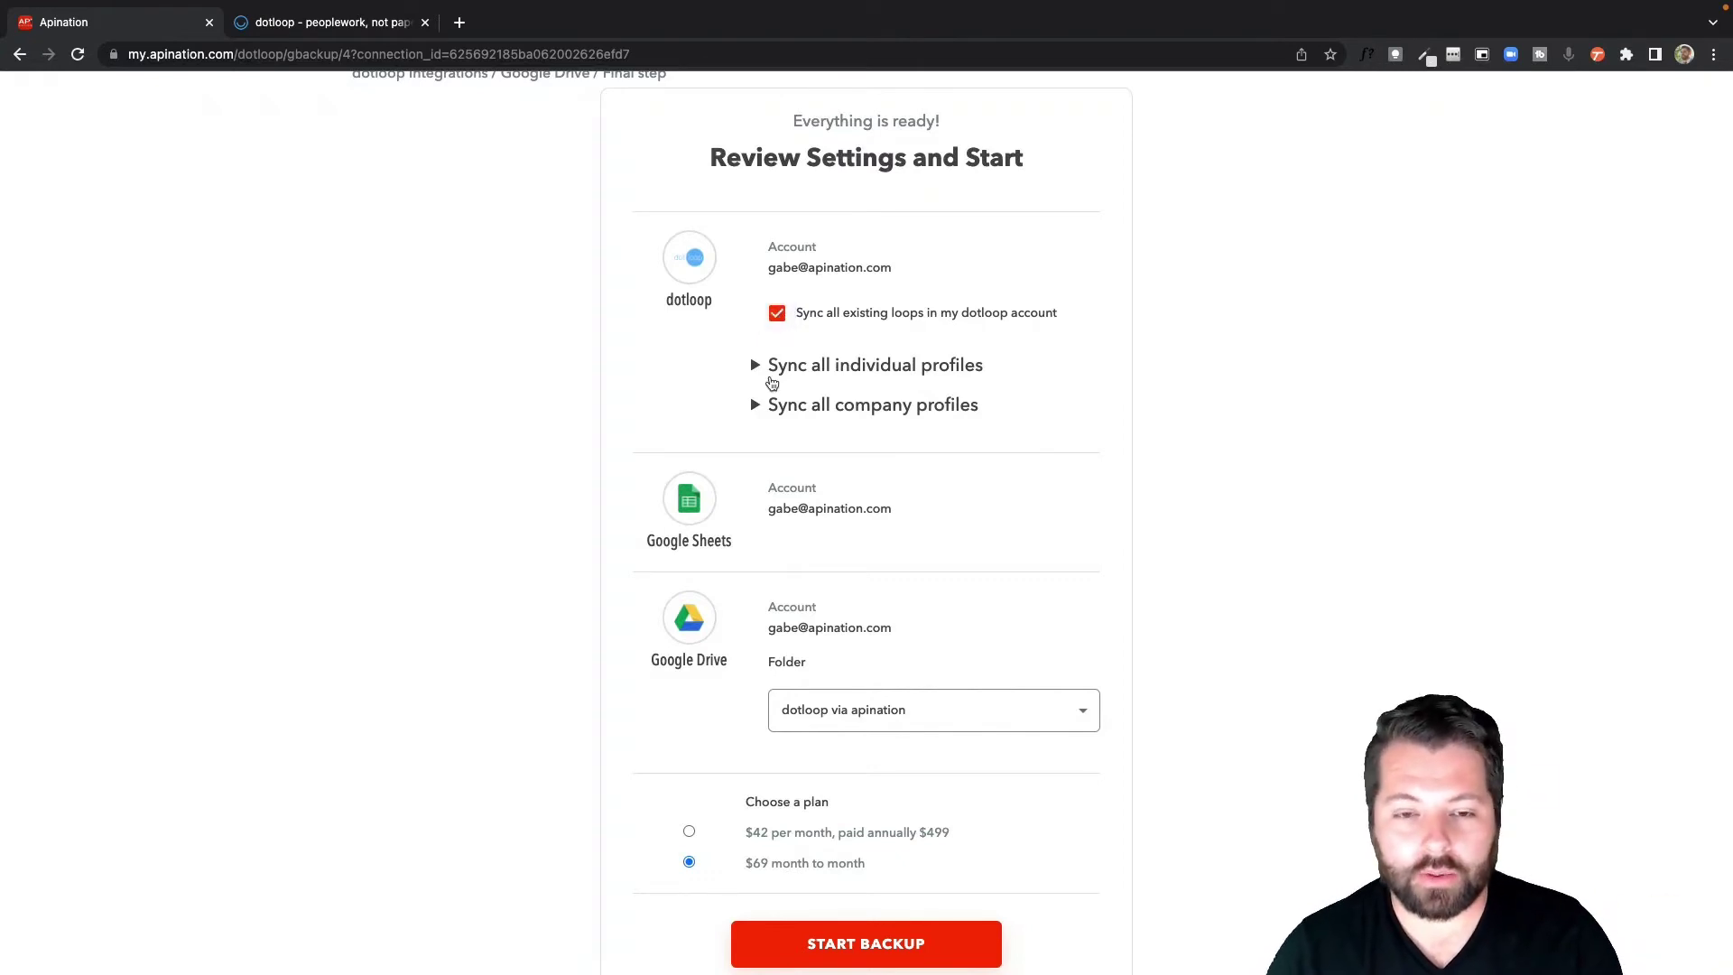
- Try limiting the individual profile sync to the last listed profile, and restore the selection of all individual profiles
scroll(771, 379, down, 1)
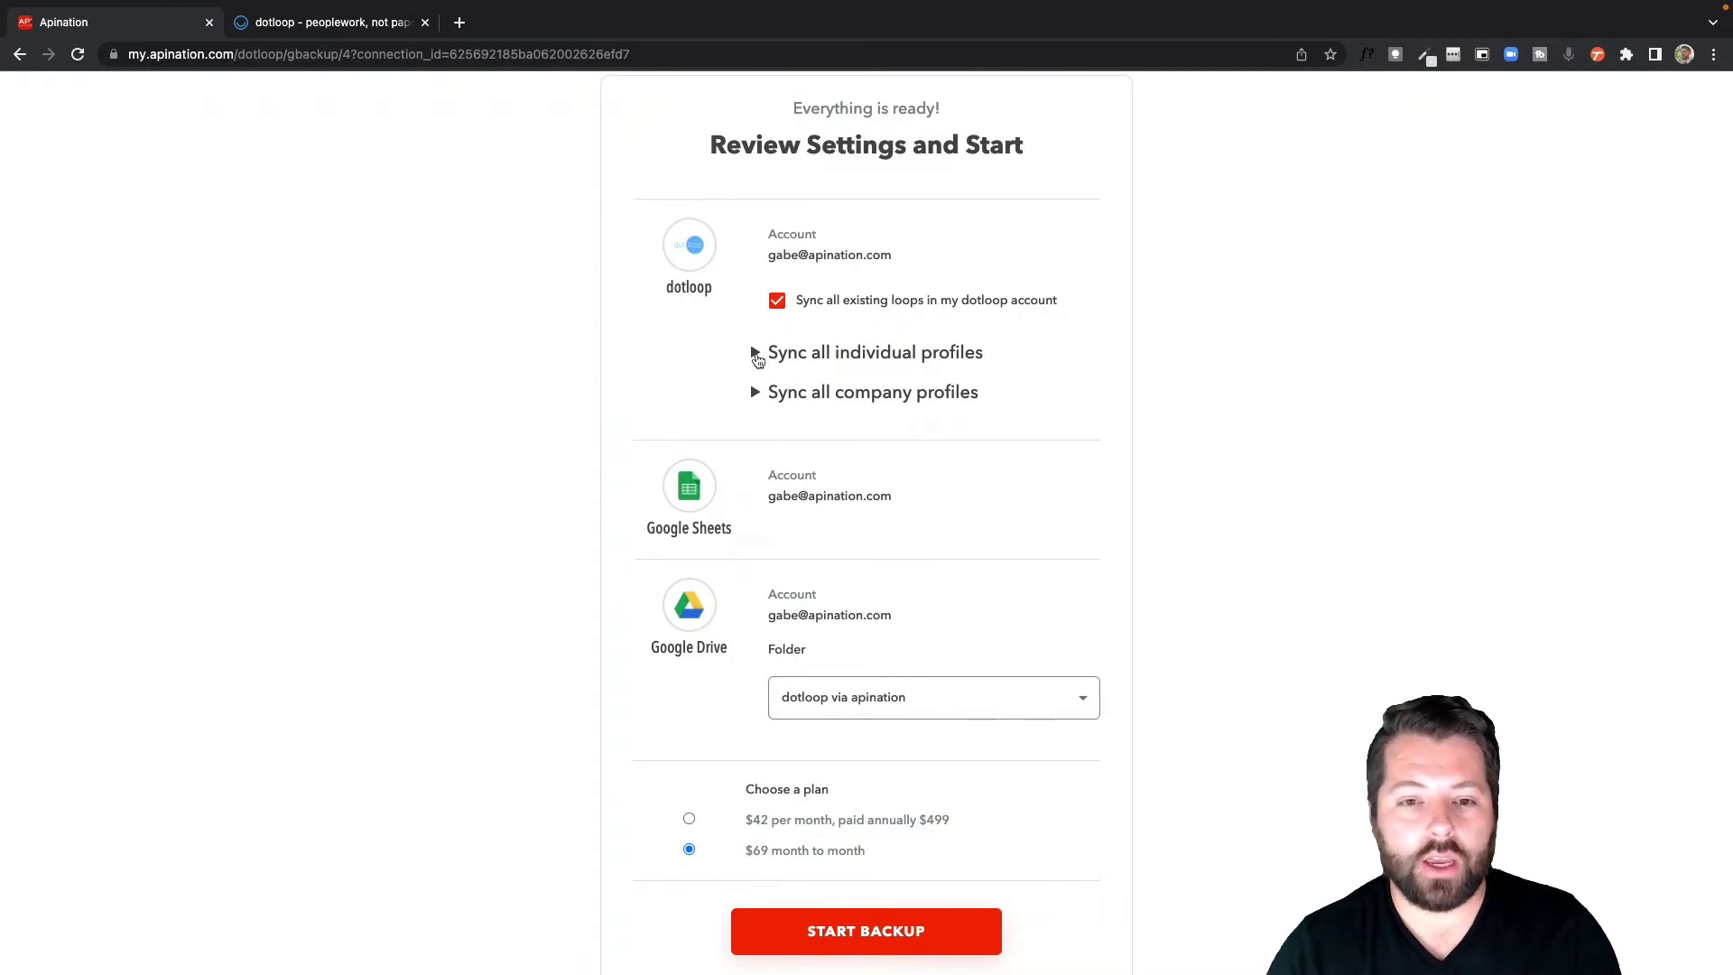
click(756, 354)
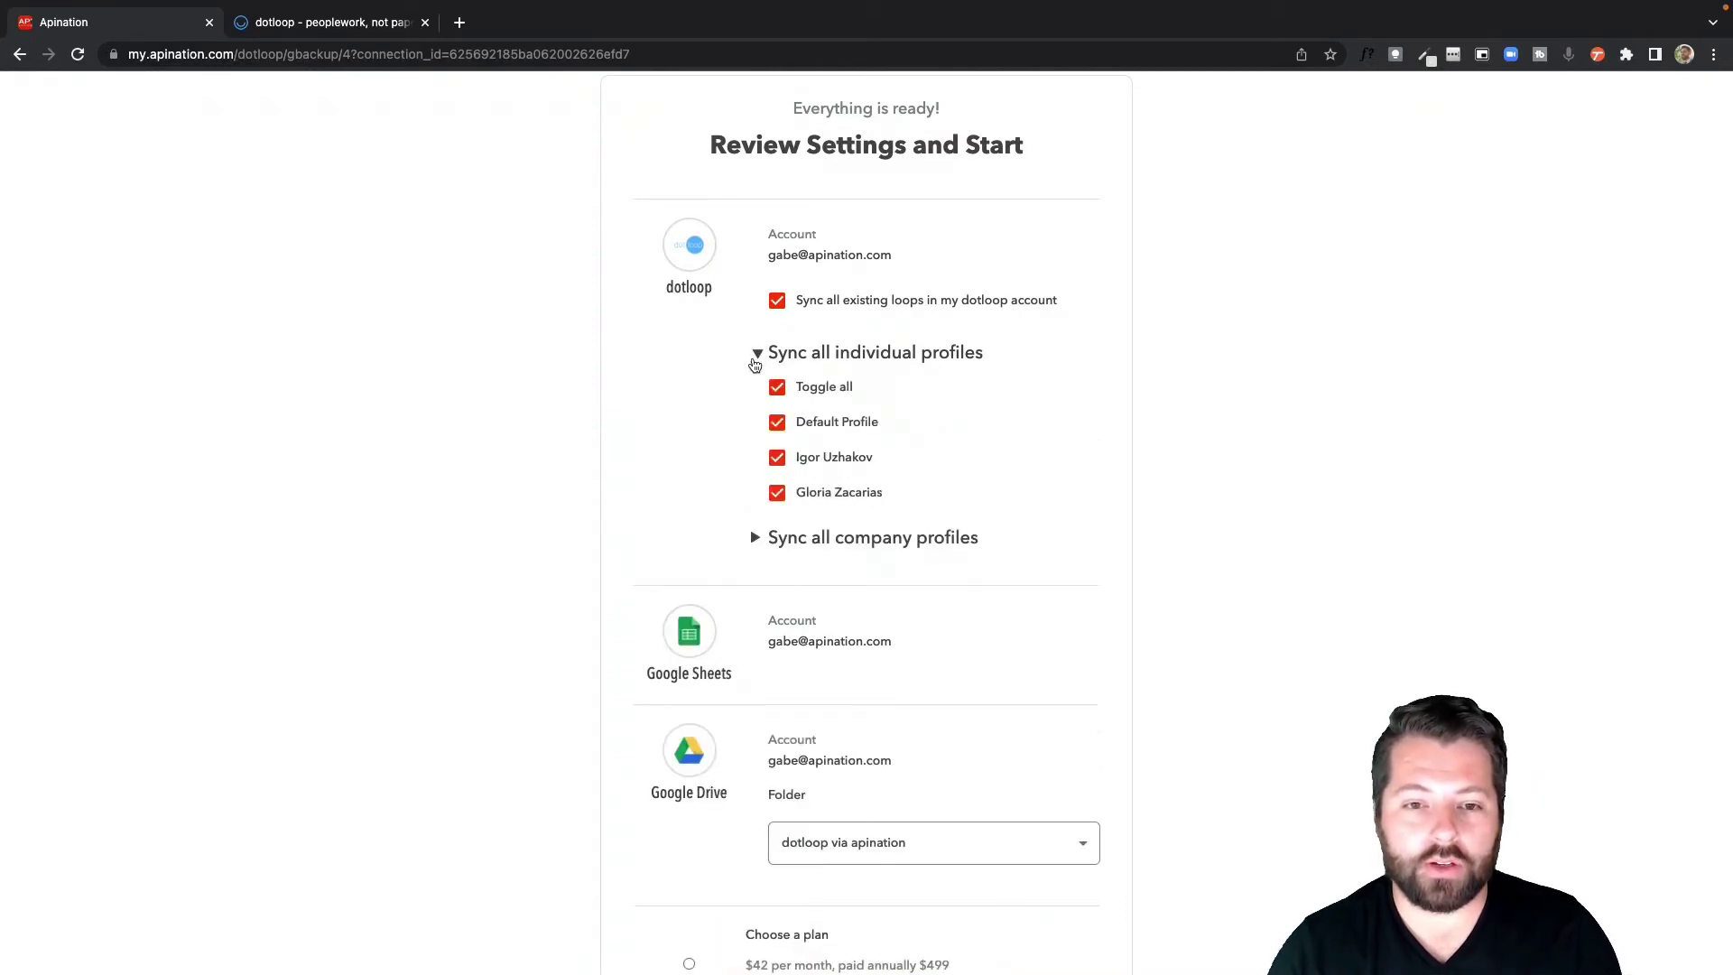
click(776, 388)
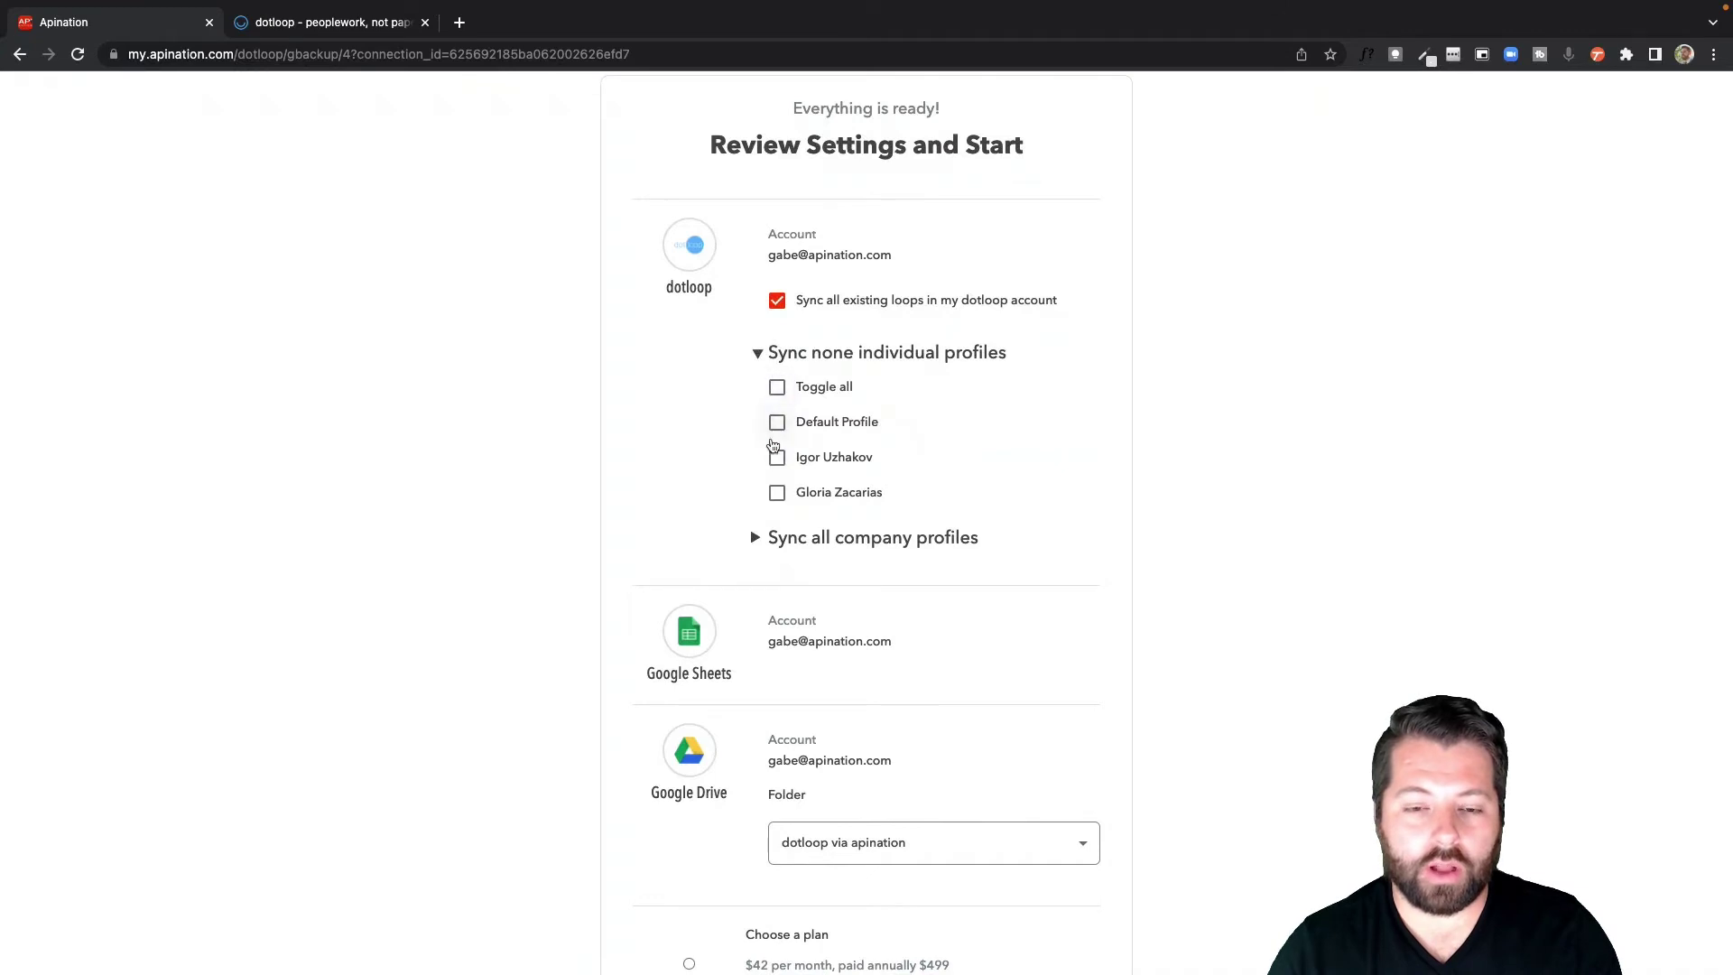
click(777, 492)
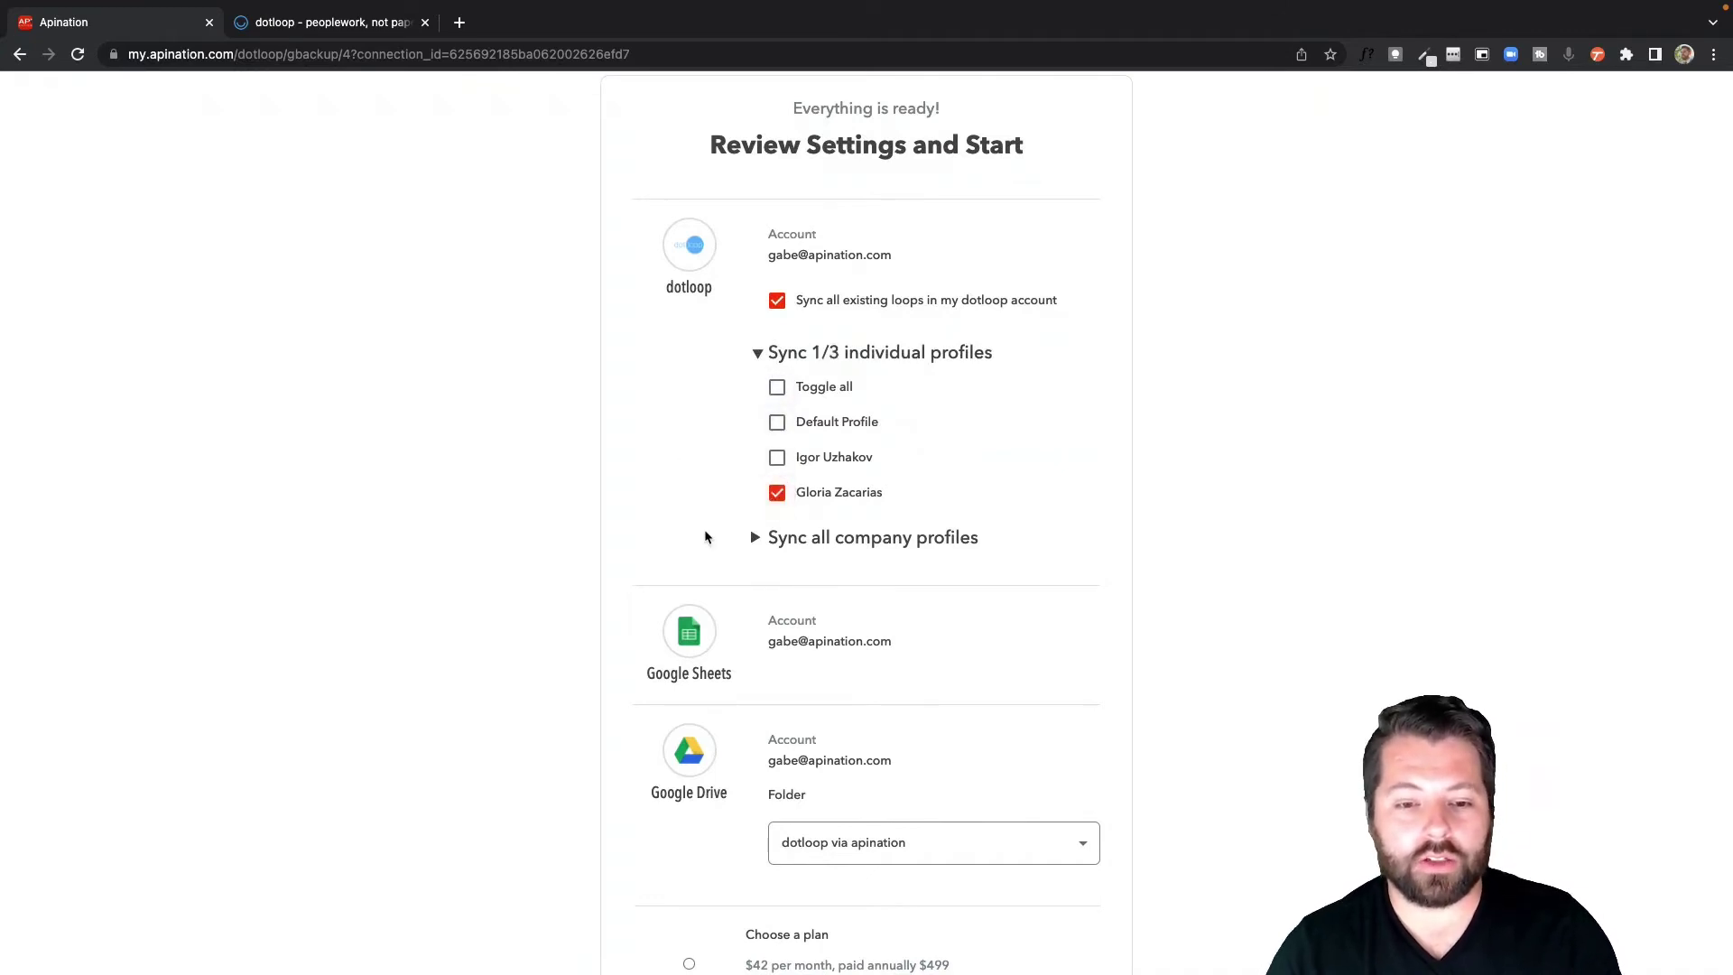
click(777, 388)
click(760, 354)
scroll(734, 435, up, 3)
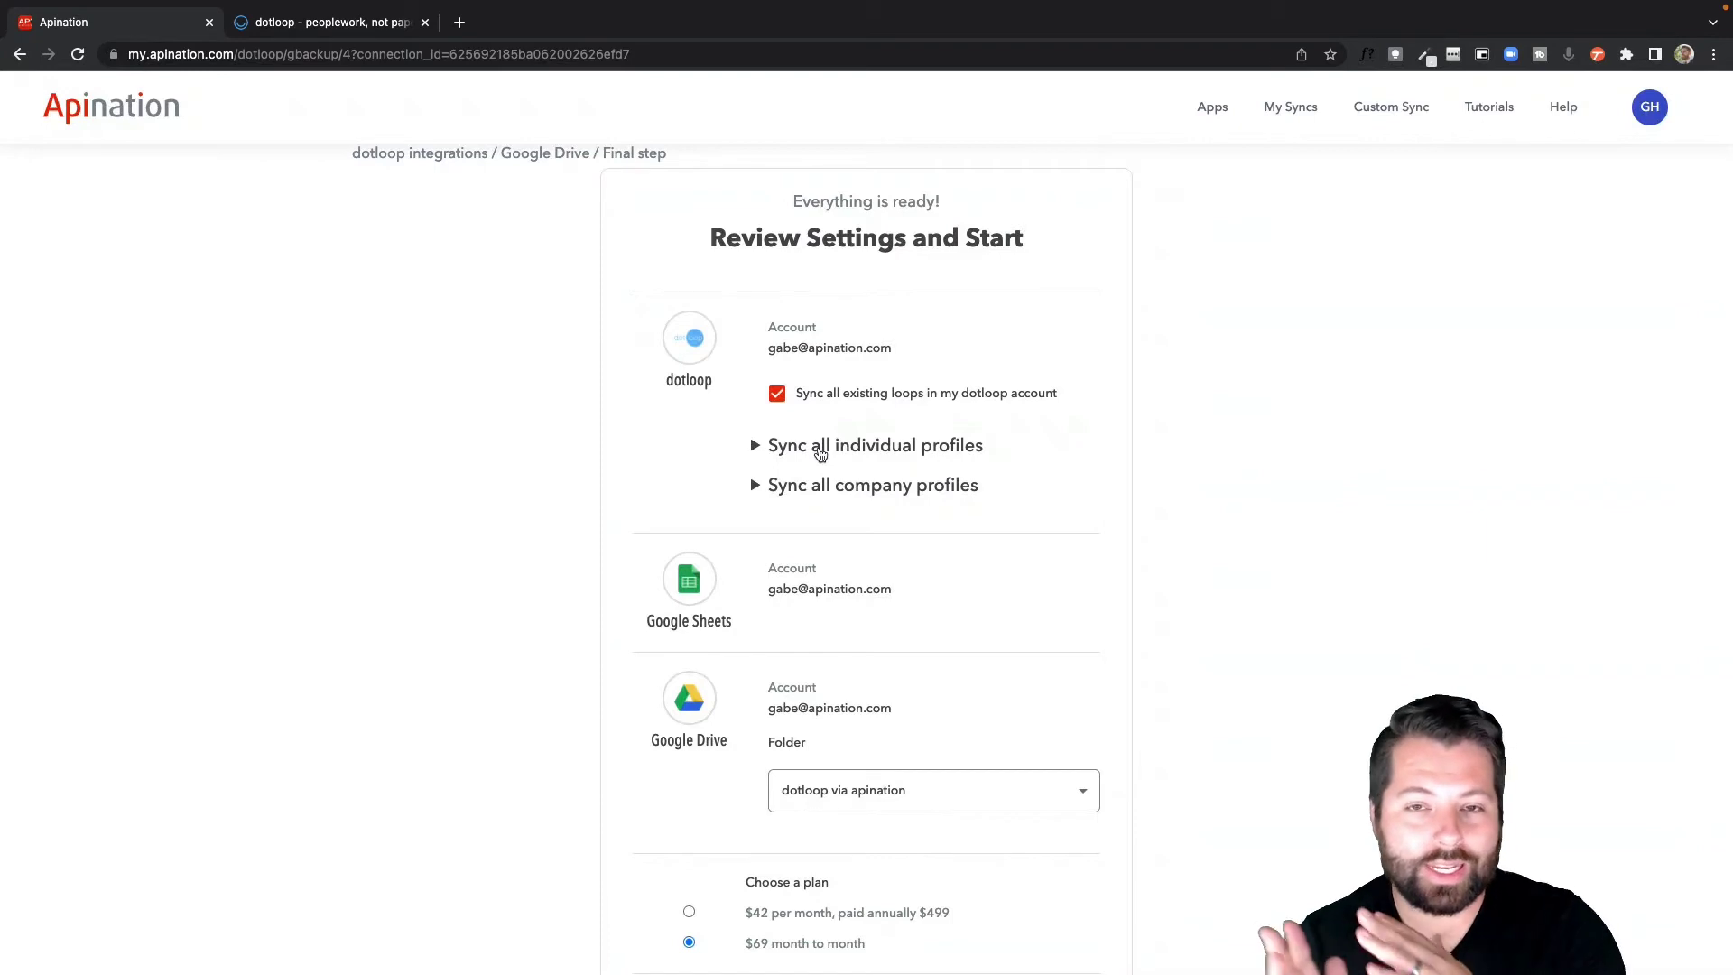
- Try the option to create a new Google Drive folder, and set the backup folder back to "dotloop via apination"
scroll(818, 589, down, 3)
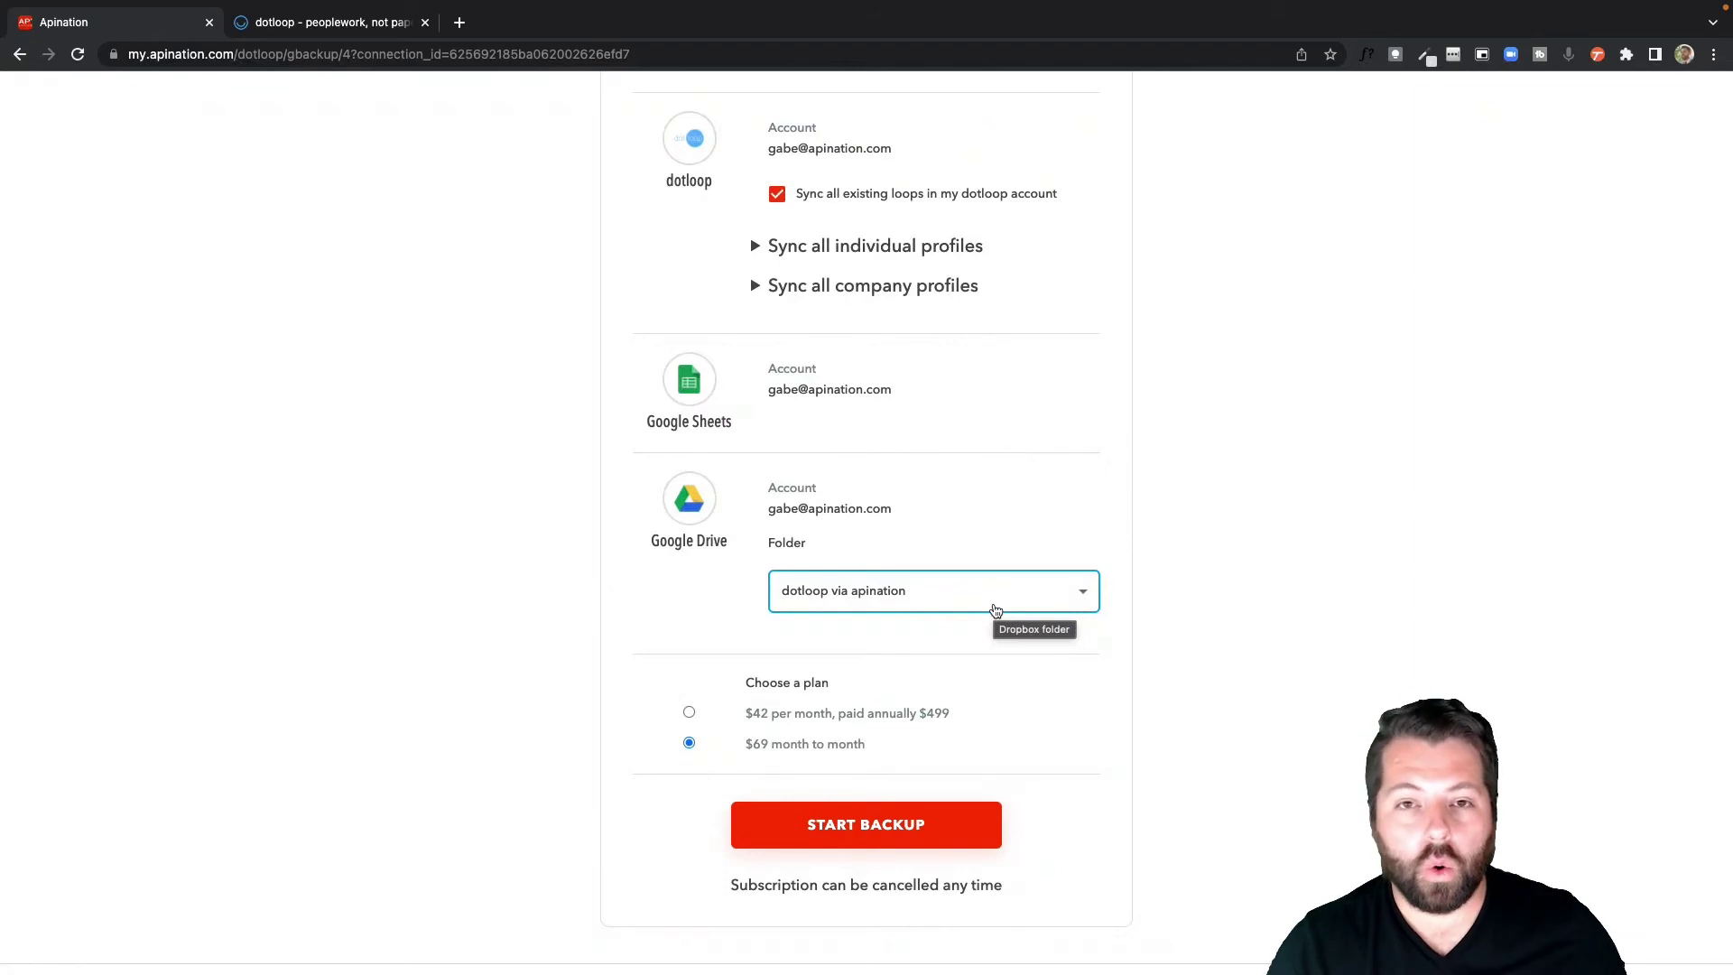
click(995, 611)
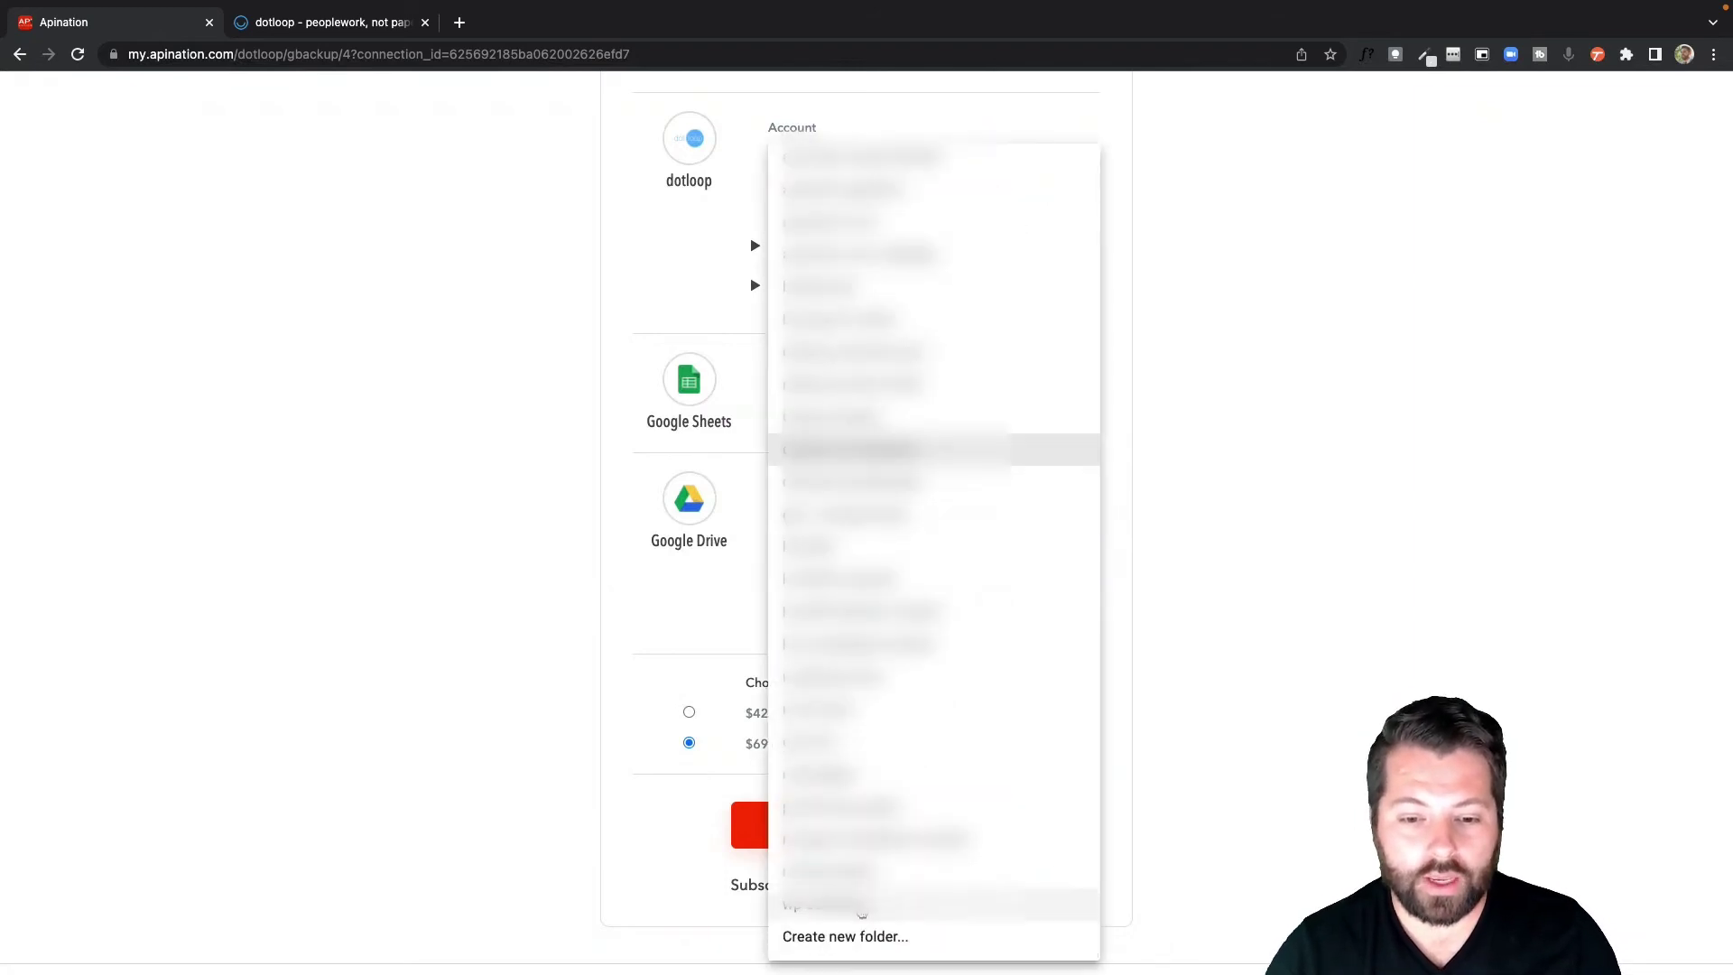
click(849, 937)
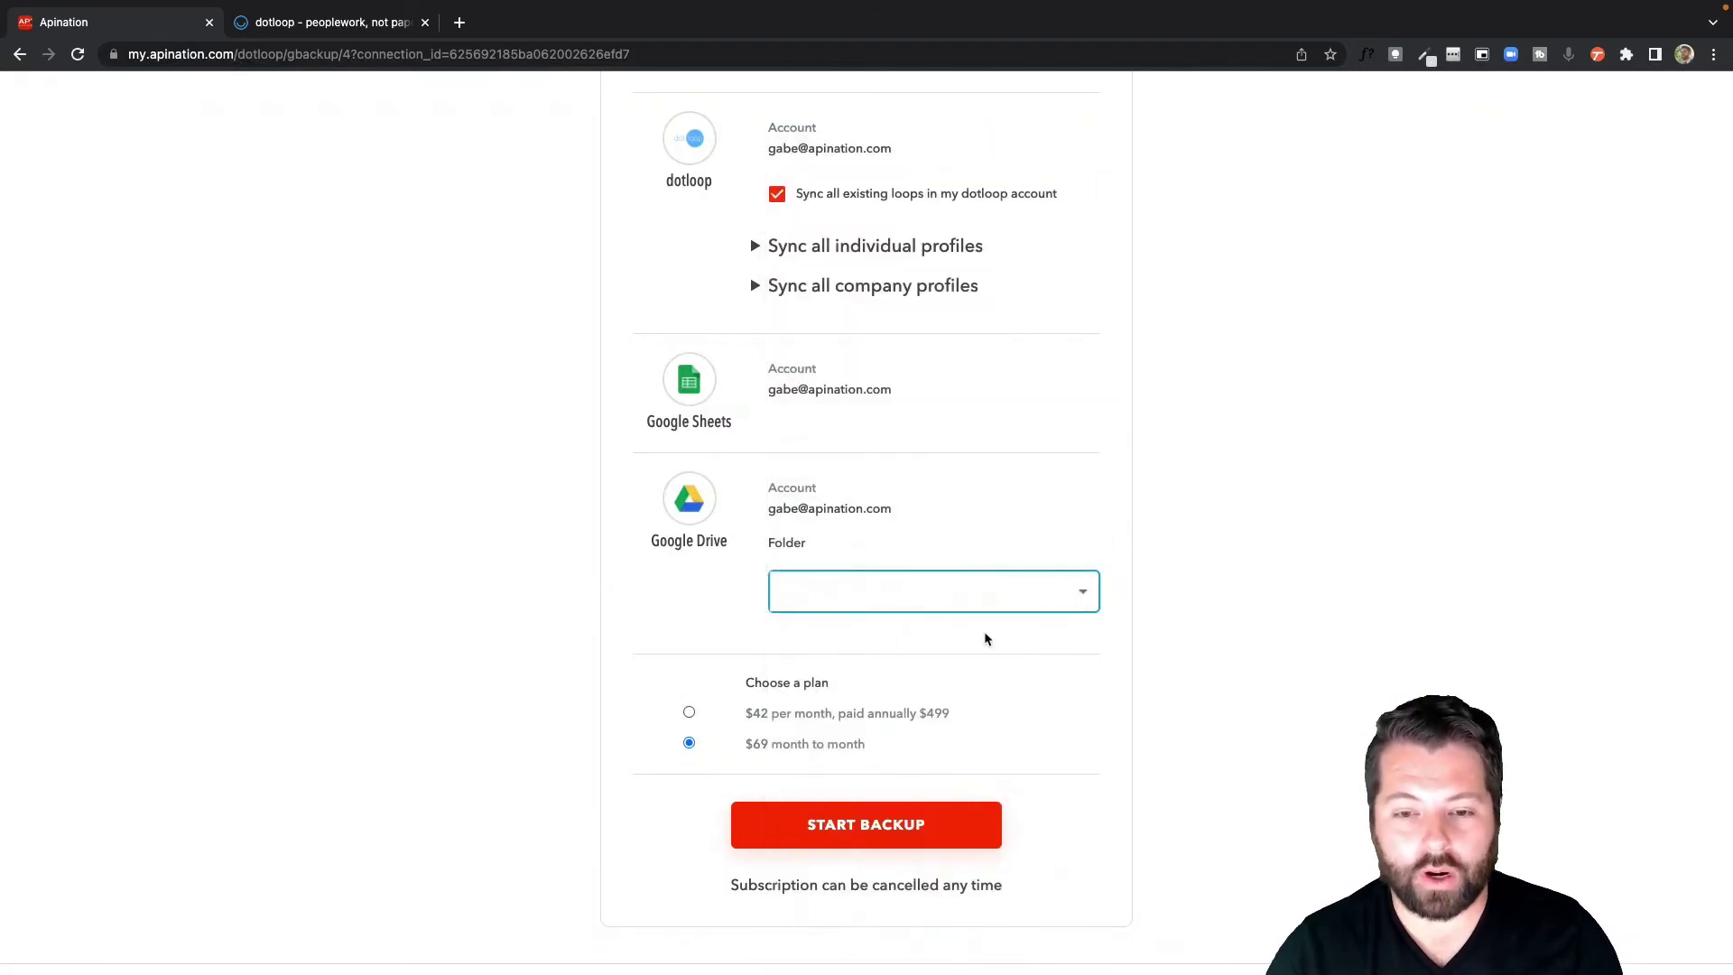
click(1085, 596)
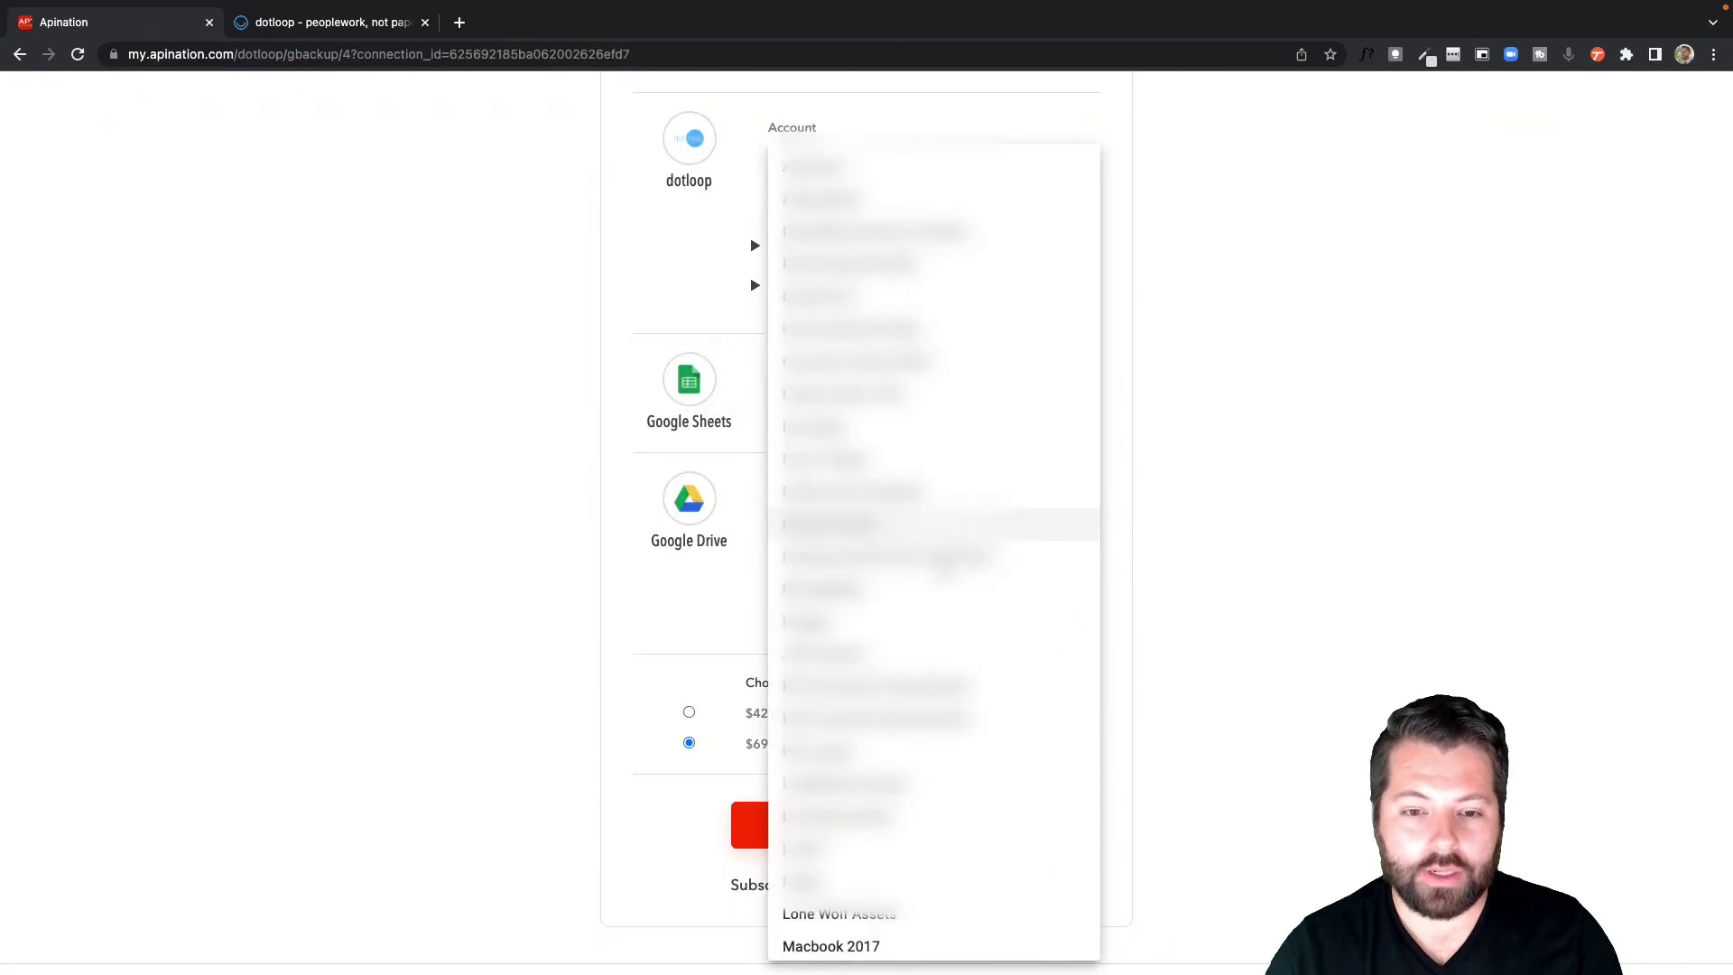
click(930, 430)
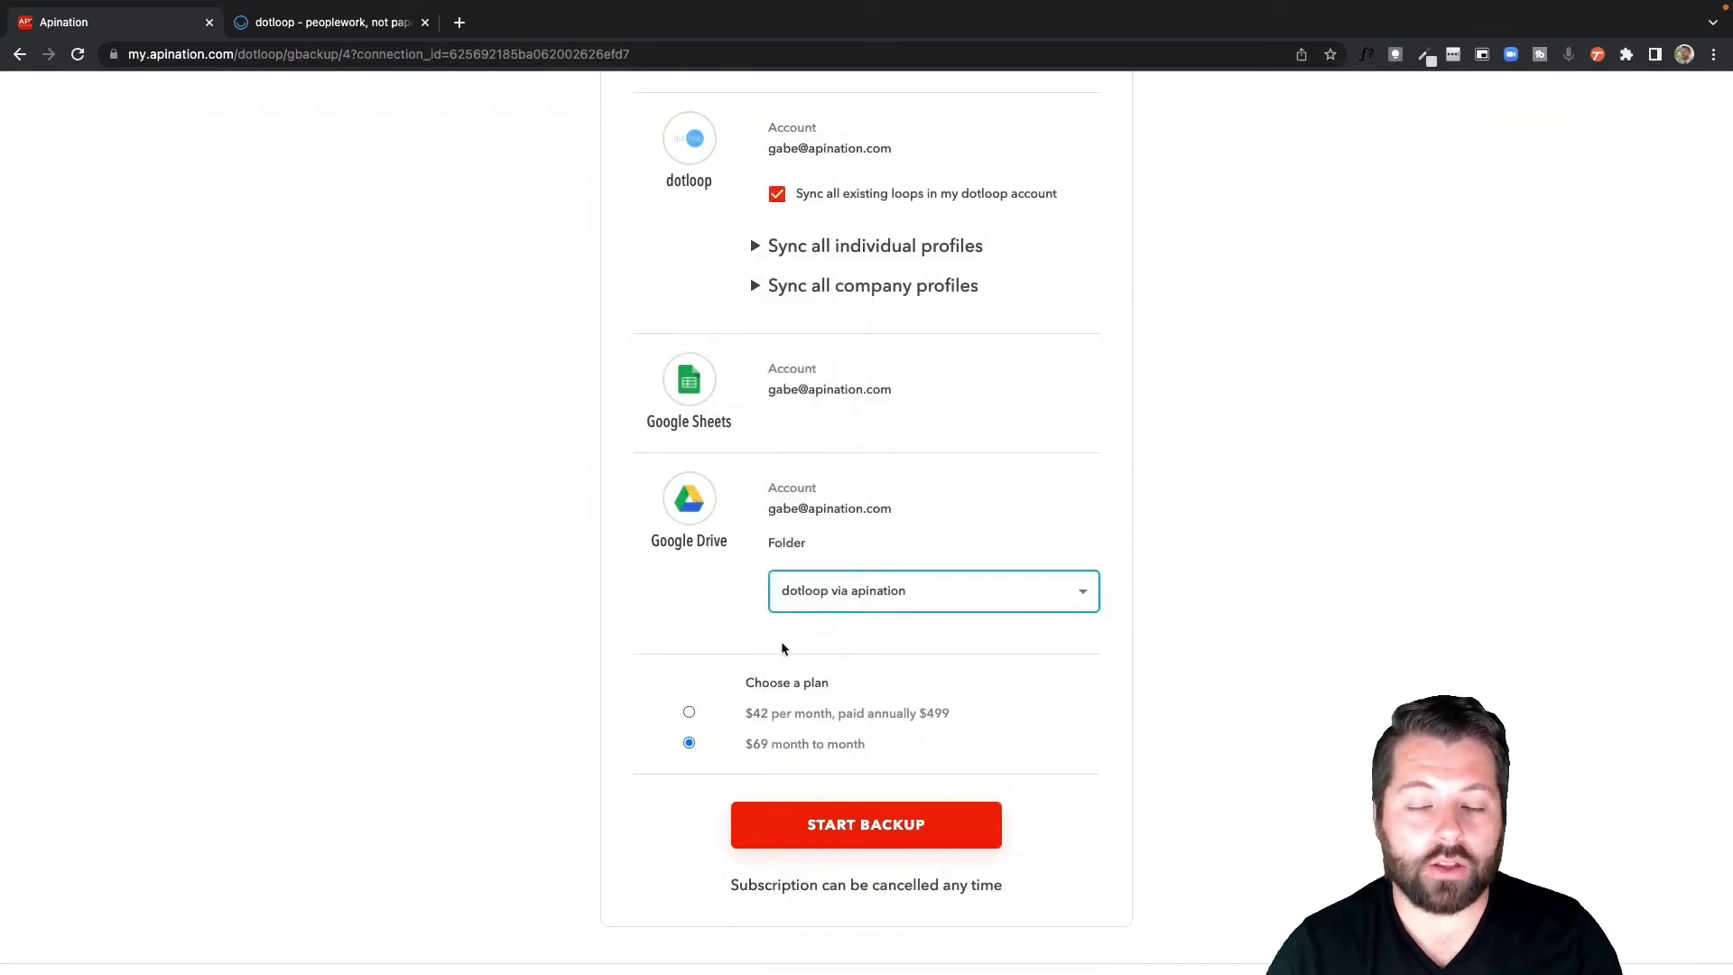
- Start the dotloop backup to Google Drive with the reviewed settings
scroll(681, 634, down, 3)
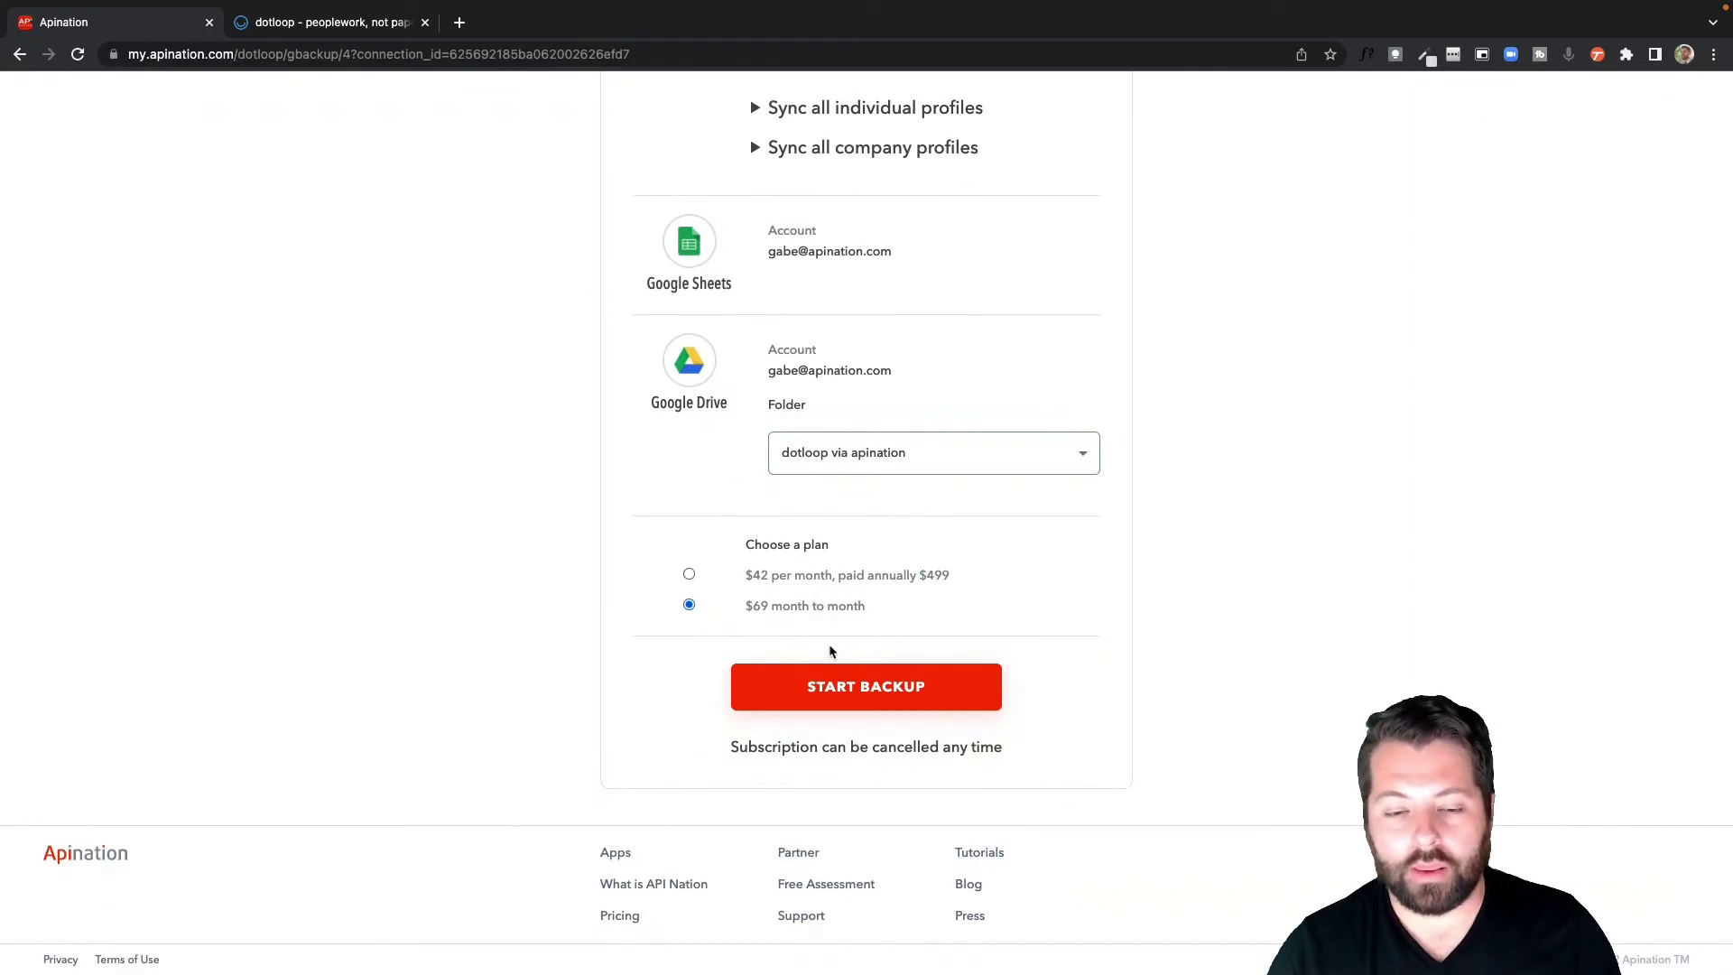
click(858, 693)
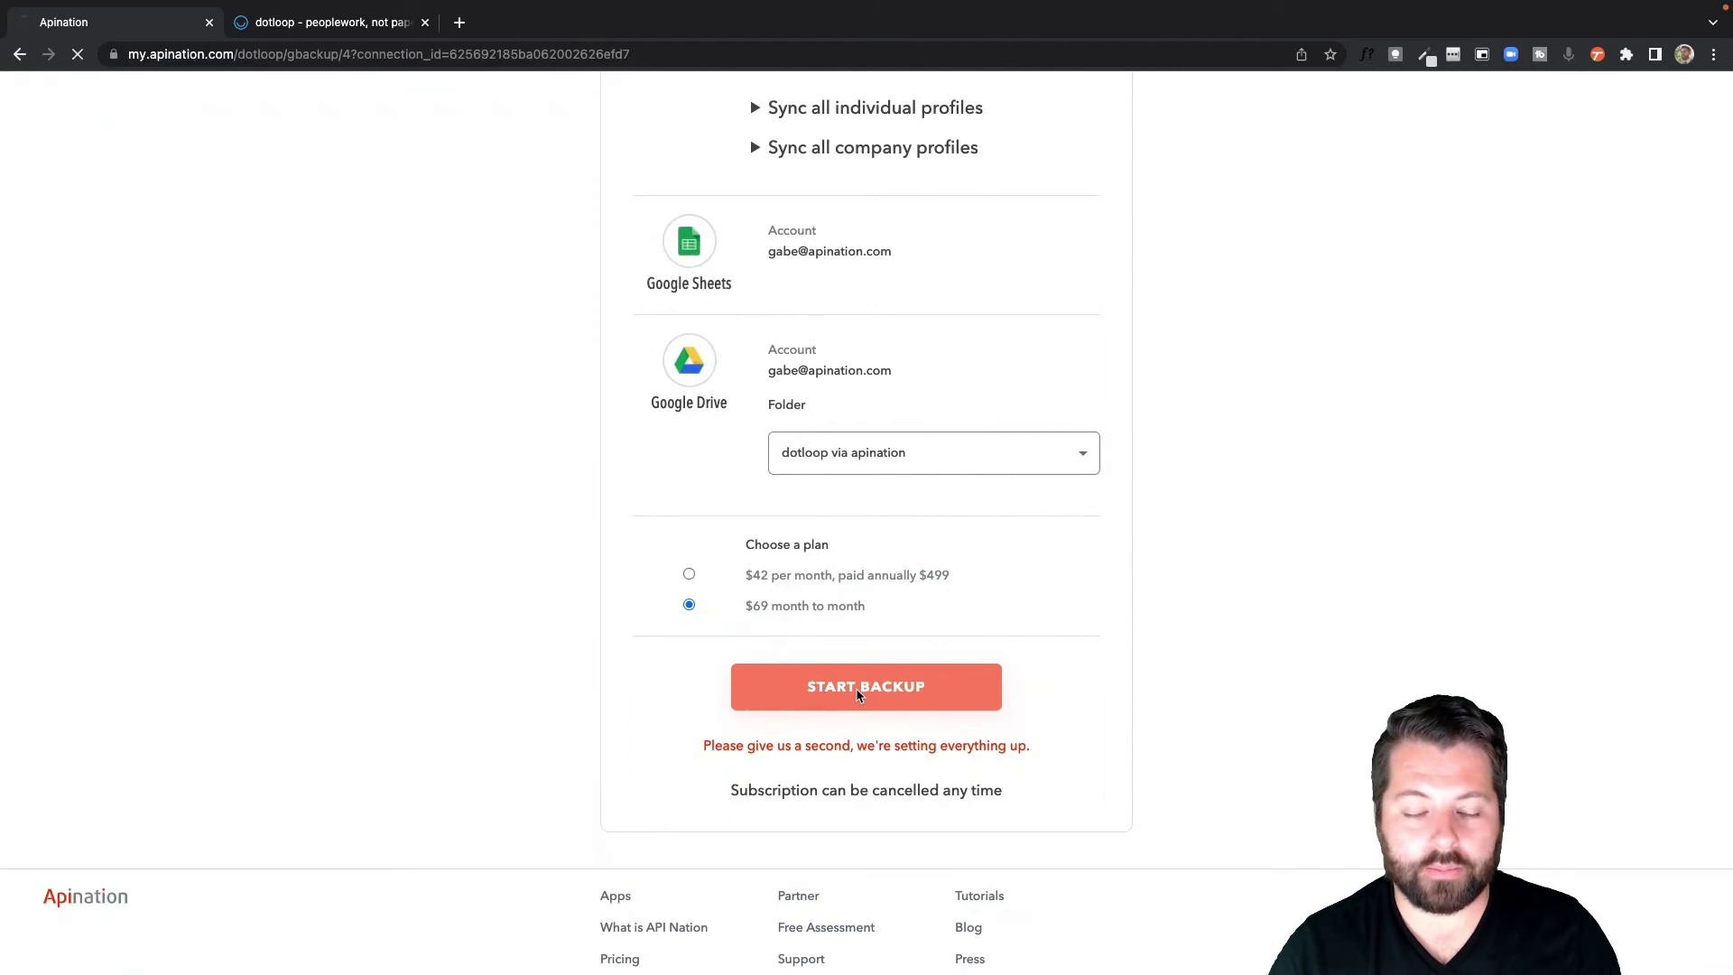